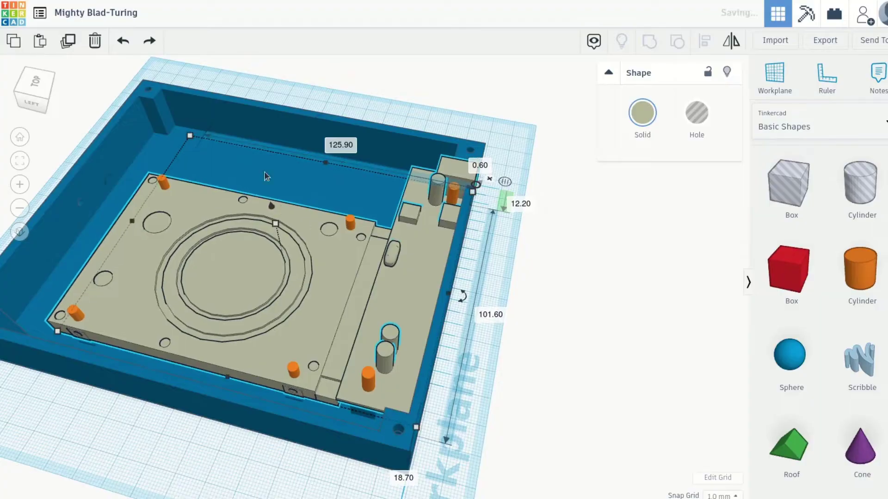
Step: Orbit around the blue hard-drive case for front, angled and top views, deselecting it along the way
scroll(467, 264, up, 2)
drag(466, 264, 401, 220)
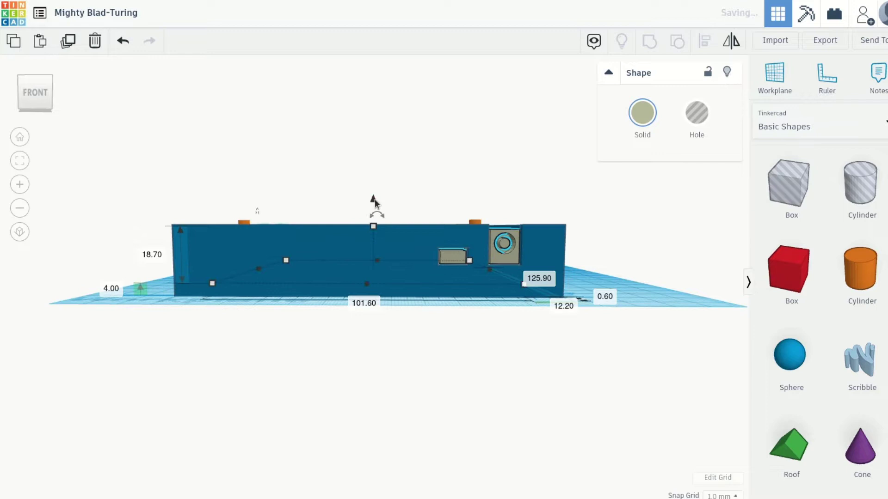
drag(375, 199, 472, 418)
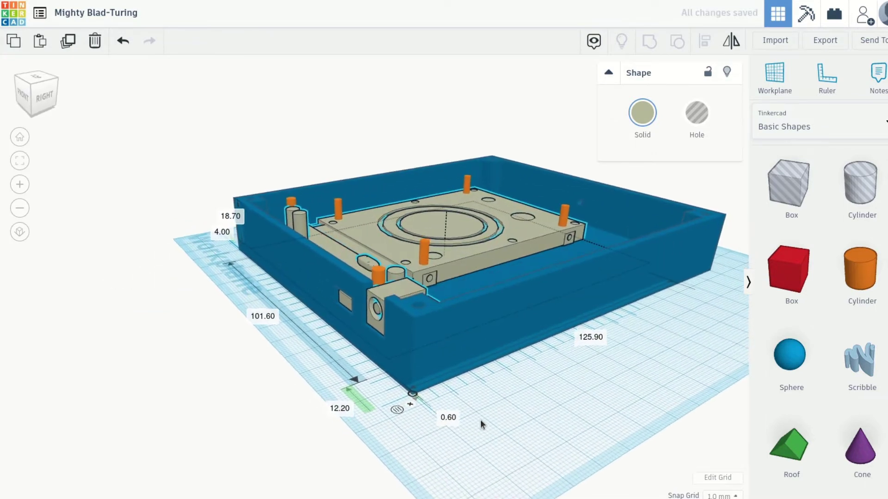
click(554, 422)
drag(553, 422, 419, 447)
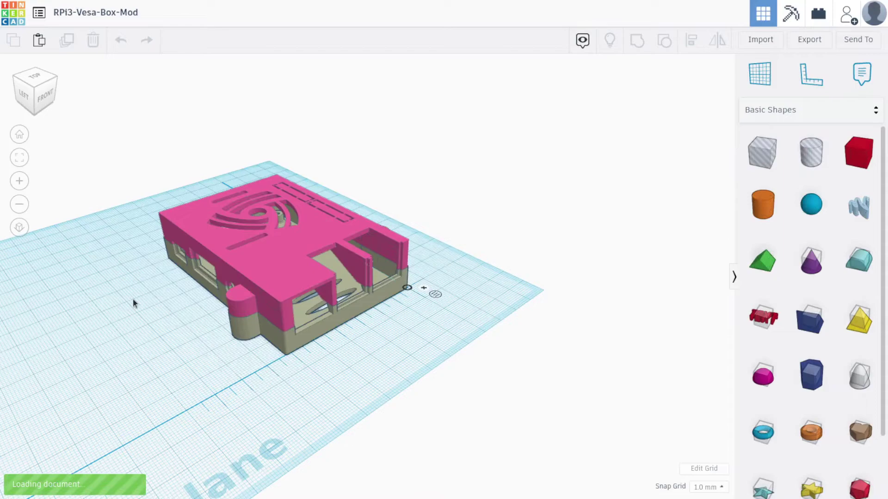
Step: Orbit the RPI3-Vesa-Box-Mod, SATA-TO-USB-HDD and NAS-BOX-Bottom designs, including NAS-BOX-Bottom's underside
drag(320, 279, 609, 242)
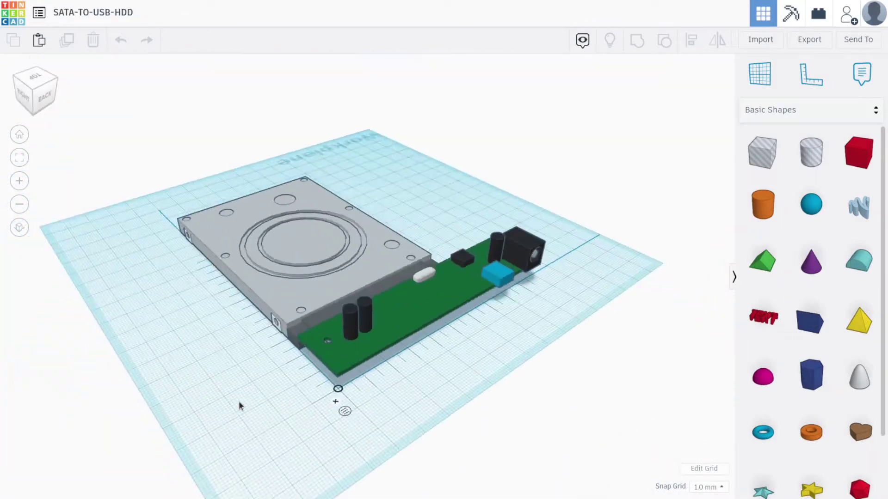
drag(238, 403, 638, 343)
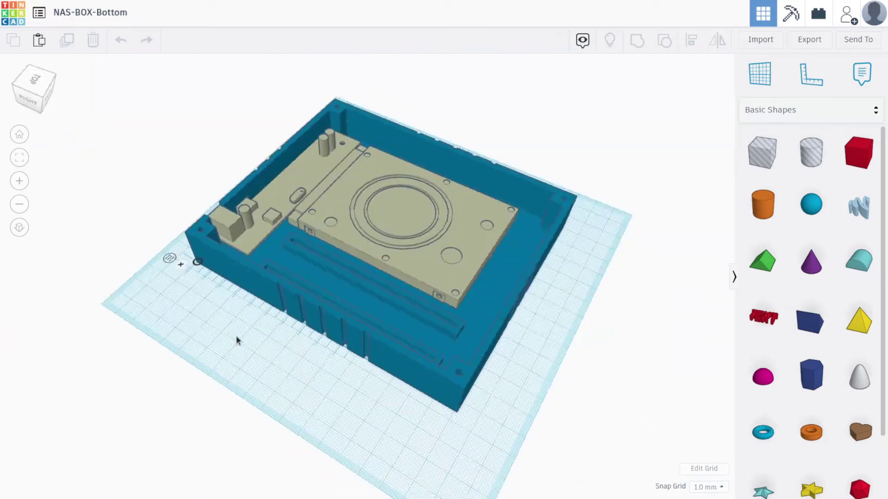
drag(235, 341, 411, 186)
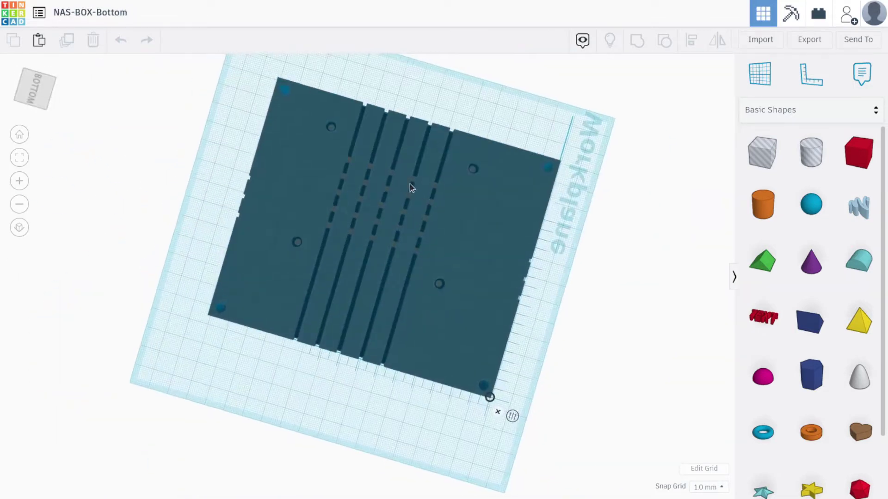
scroll(312, 388, up, 5)
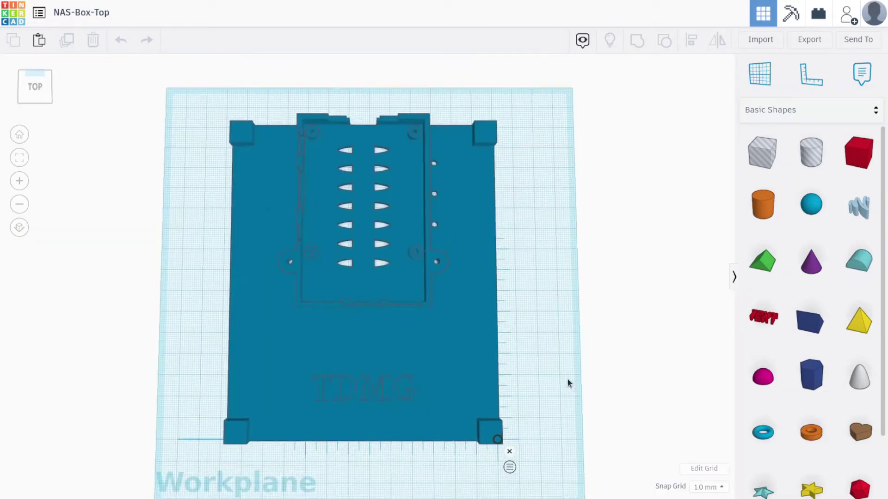
Step: Inspect NAS-Box-Top in perspective, then show the first five sliced layers and play the print simulation
drag(567, 382, 179, 382)
click(179, 382)
drag(510, 210, 410, 382)
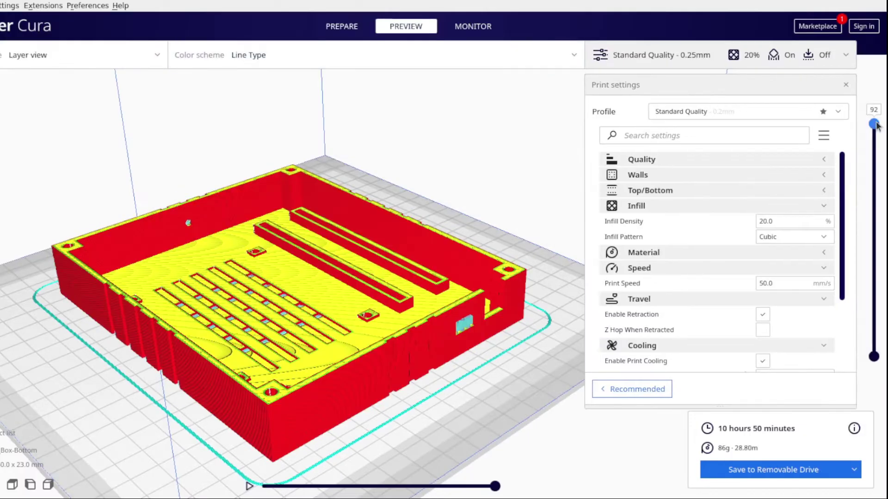
drag(874, 124, 874, 330)
click(250, 487)
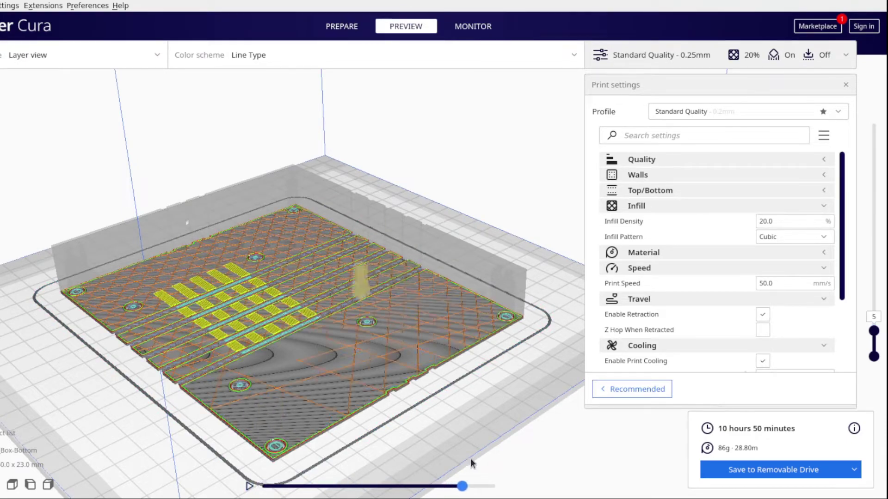
Step: Zoom in on the sliced case bottom to inspect its layer-9 infill from above
scroll(883, 309, up, 4)
scroll(380, 332, up, 5)
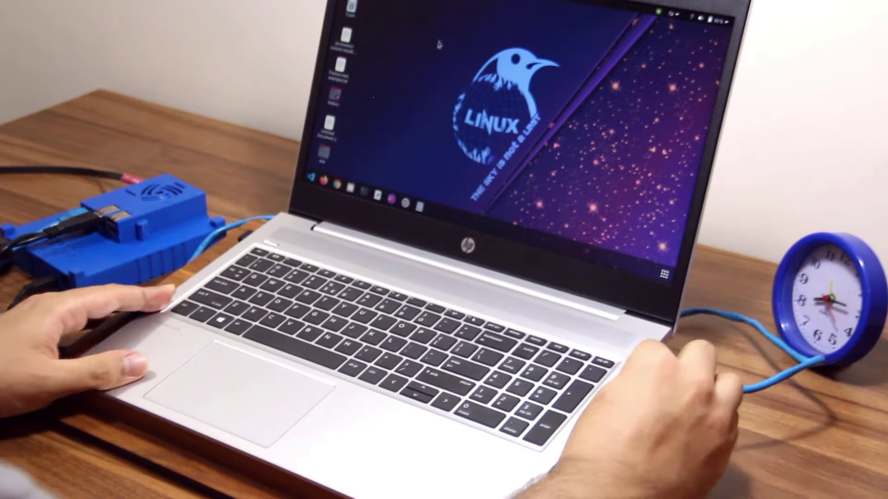
Step: Start a ping to the NAS at 192.168.1.x from a laptop terminal
key(ctrl+alt+t)
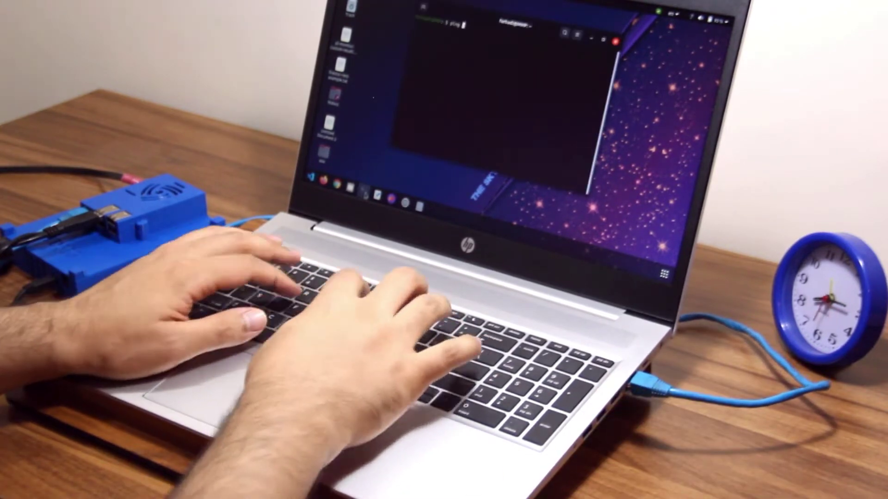
text(ping 192.168.1.)
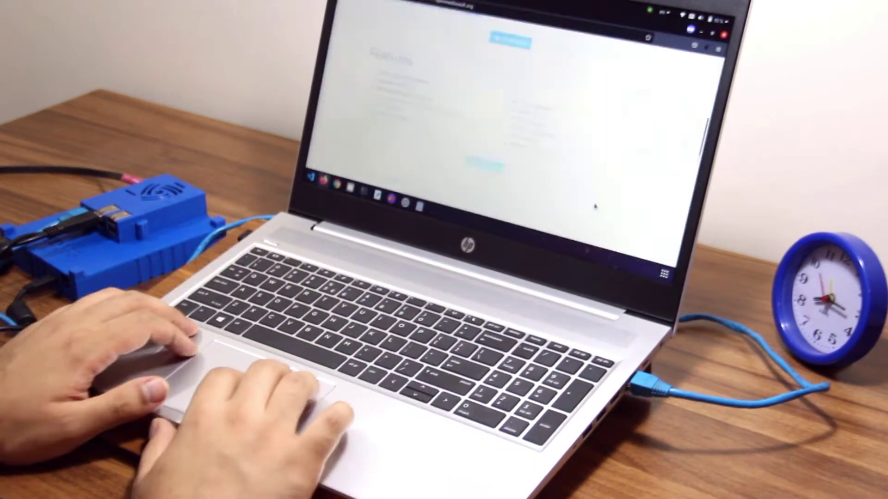
scroll(490, 147, down, 3)
Step: Browse the openmediavault.org Download page and follow one of its download links
click(490, 147)
scroll(588, 173, down, 5)
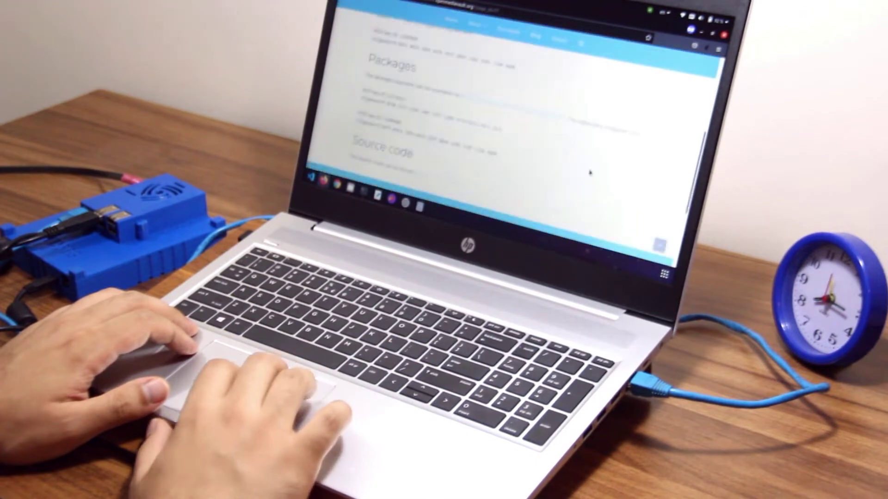
scroll(589, 173, up, 5)
click(589, 172)
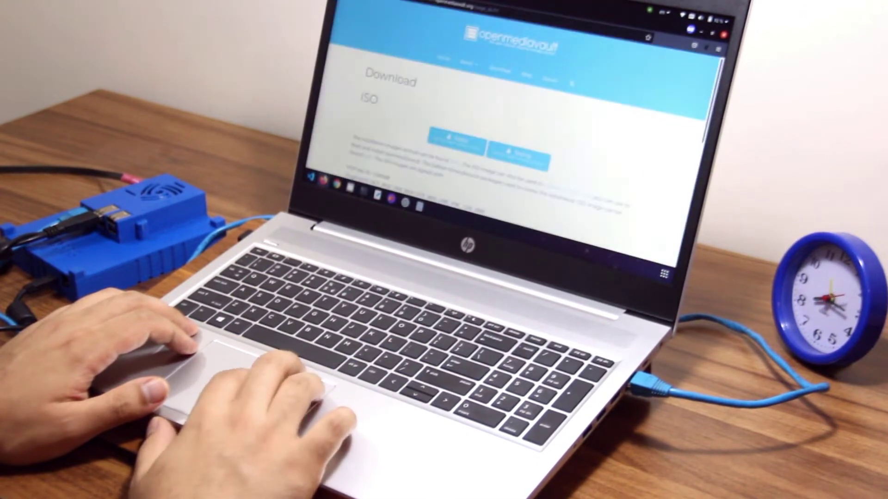
scroll(501, 70, down, 5)
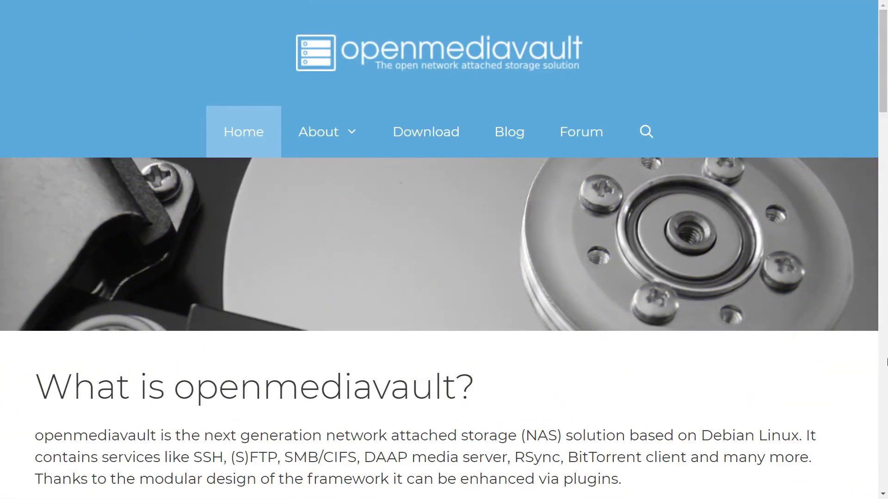
Step: Scroll the Plugins page and highlight the list of included services
scroll(444, 250, down, 3)
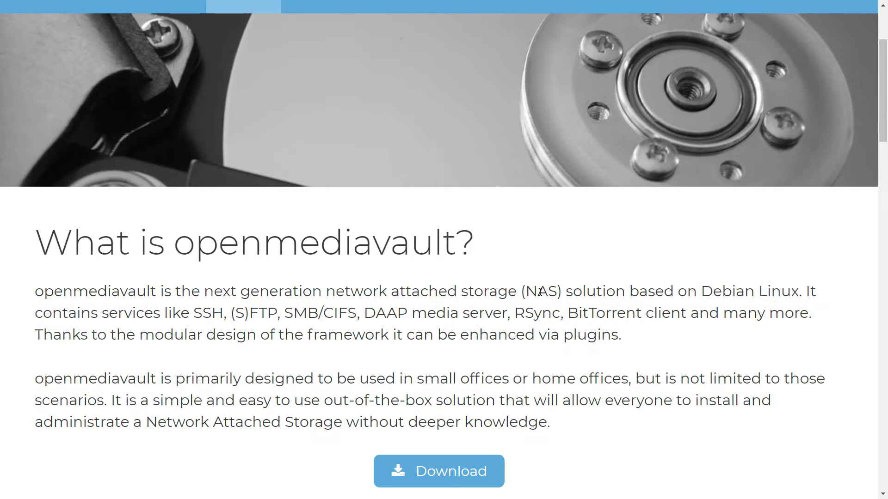
drag(191, 313, 740, 319)
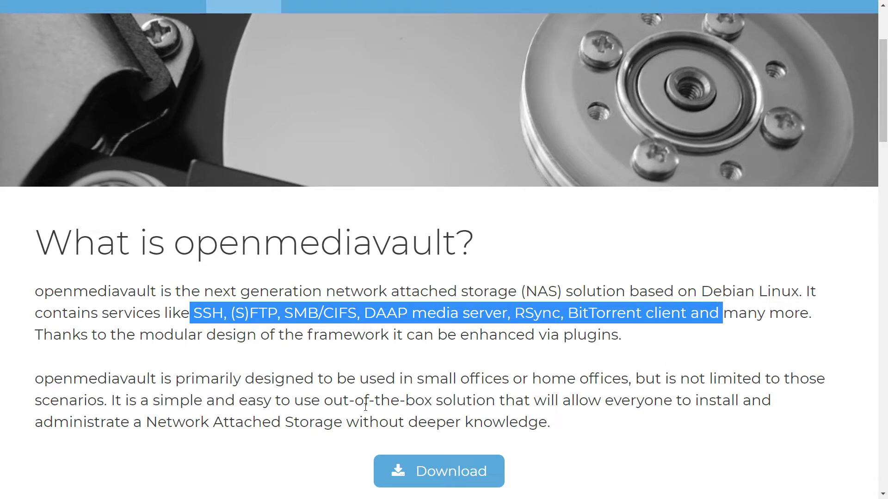
drag(325, 396, 432, 398)
scroll(431, 398, down, 3)
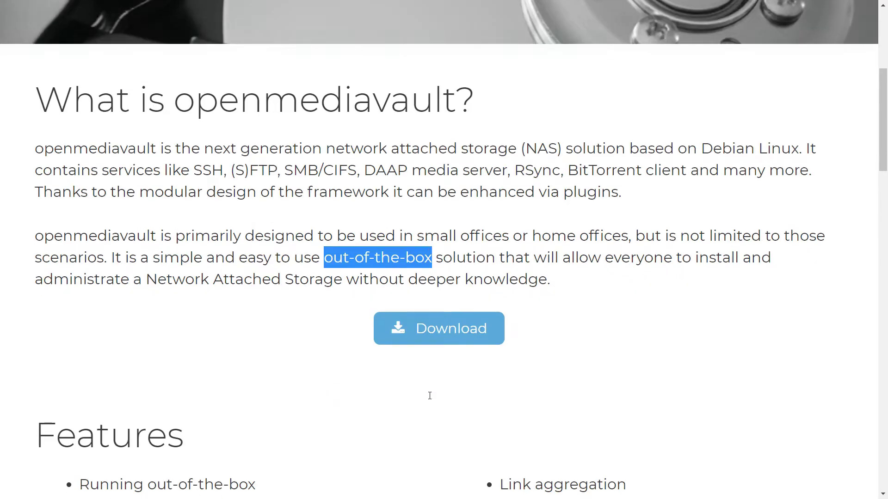
scroll(431, 398, down, 6)
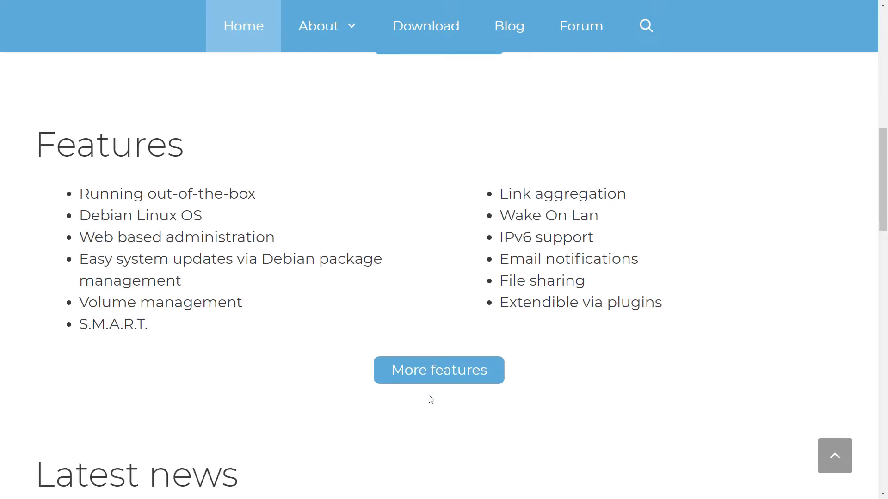
Step: Open the full features page and scroll down to the gallery of interface screenshots
click(439, 373)
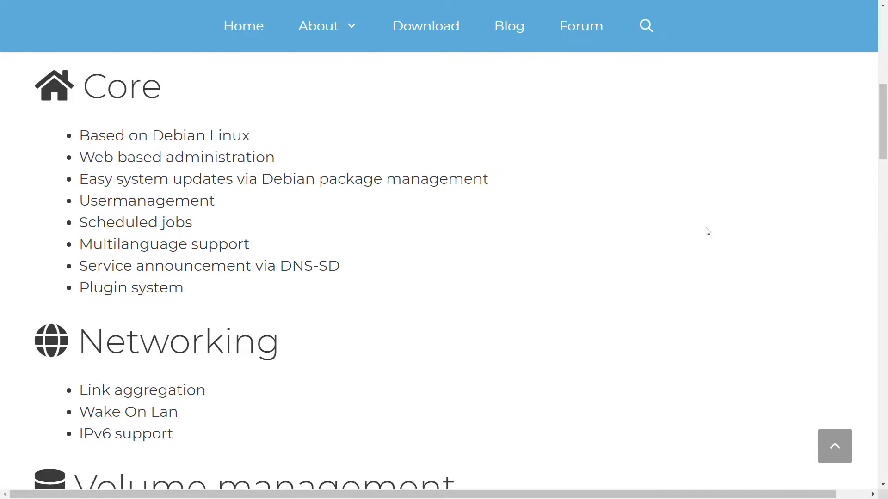
scroll(707, 231, down, 3)
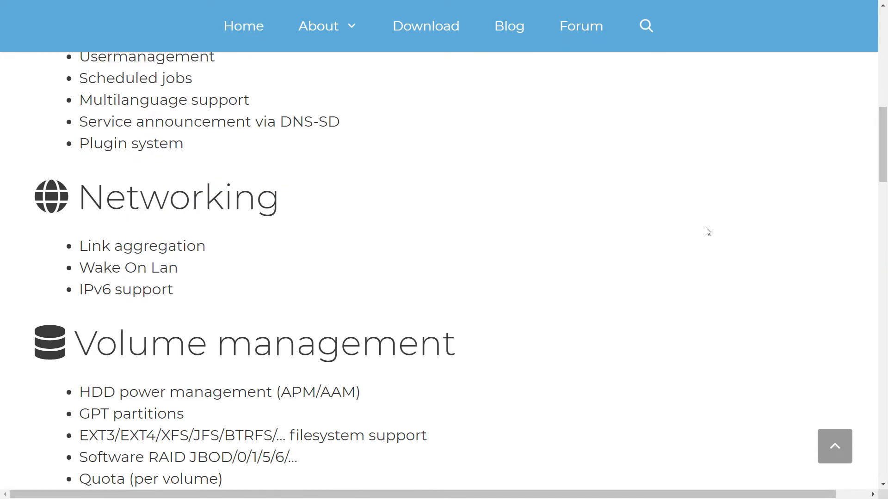
scroll(707, 231, down, 3)
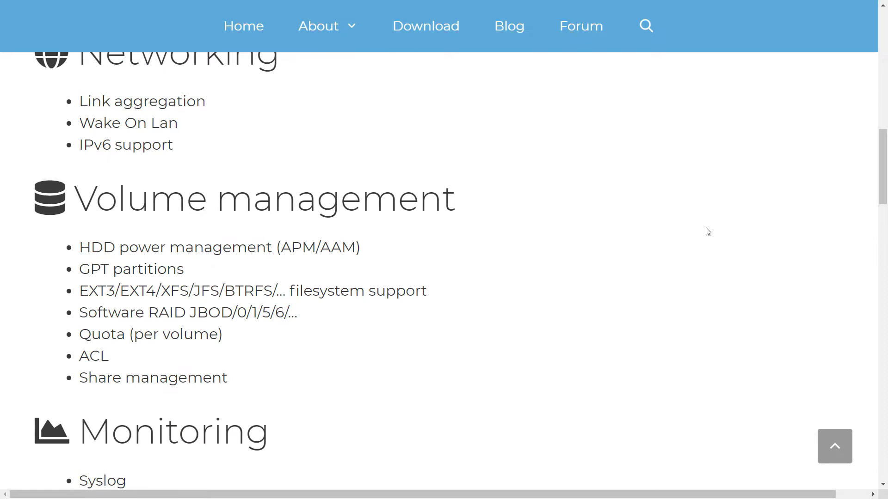
scroll(707, 232, down, 3)
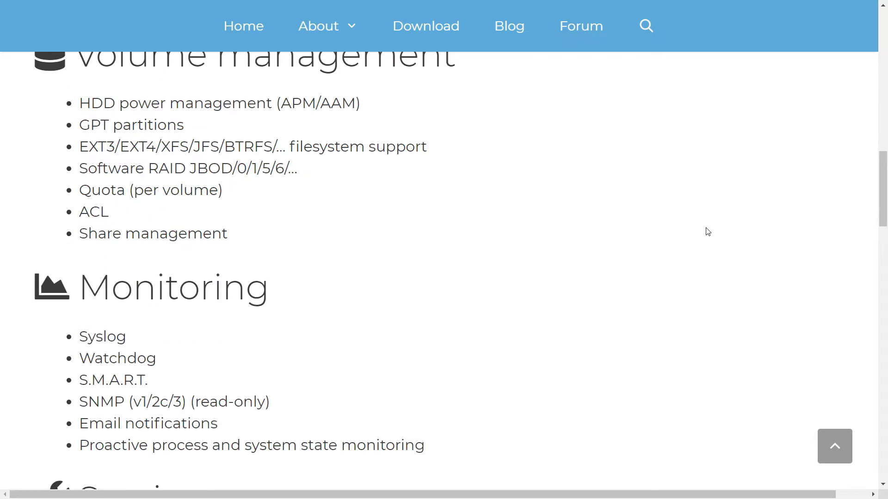
scroll(707, 231, down, 3)
scroll(707, 231, down, 6)
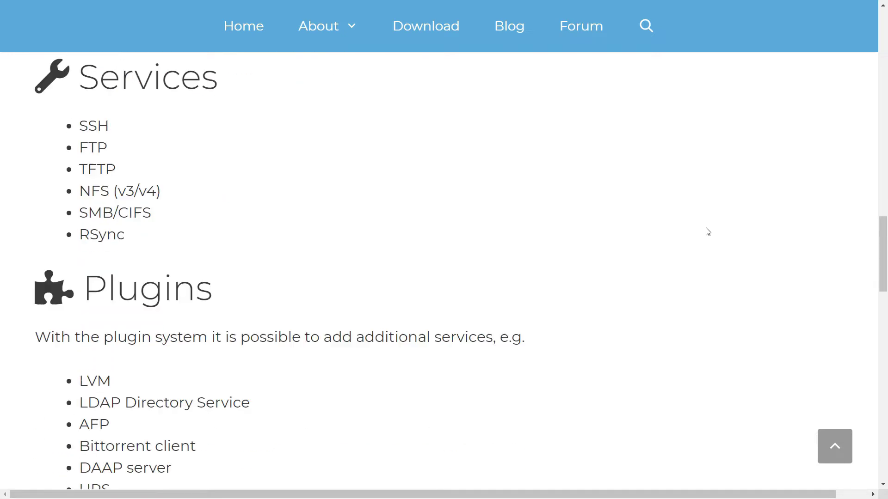
scroll(708, 231, down, 3)
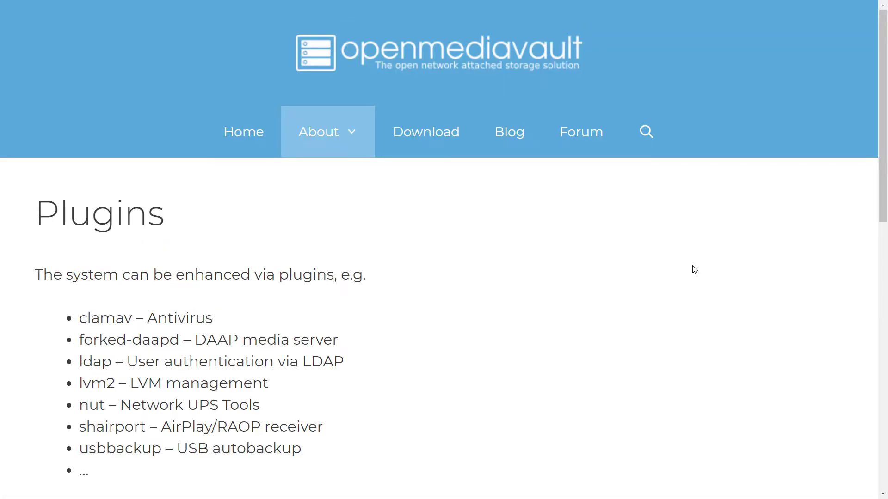
scroll(694, 270, down, 3)
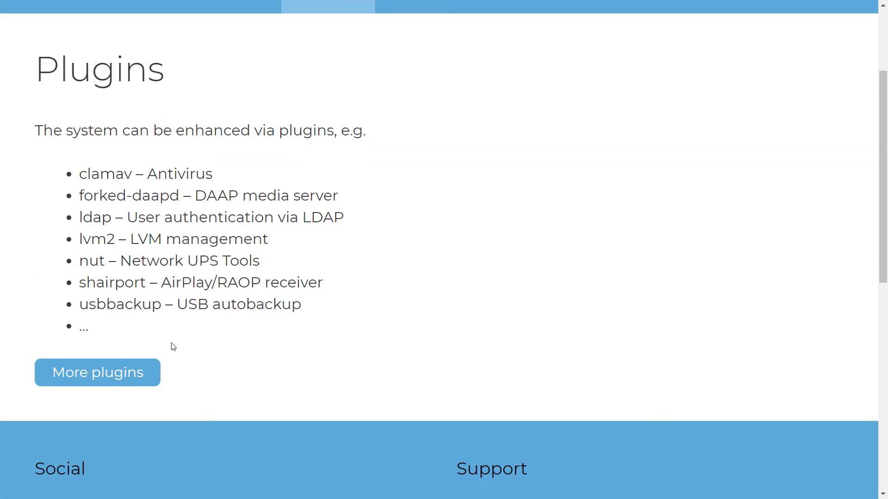
scroll(376, 369, up, 3)
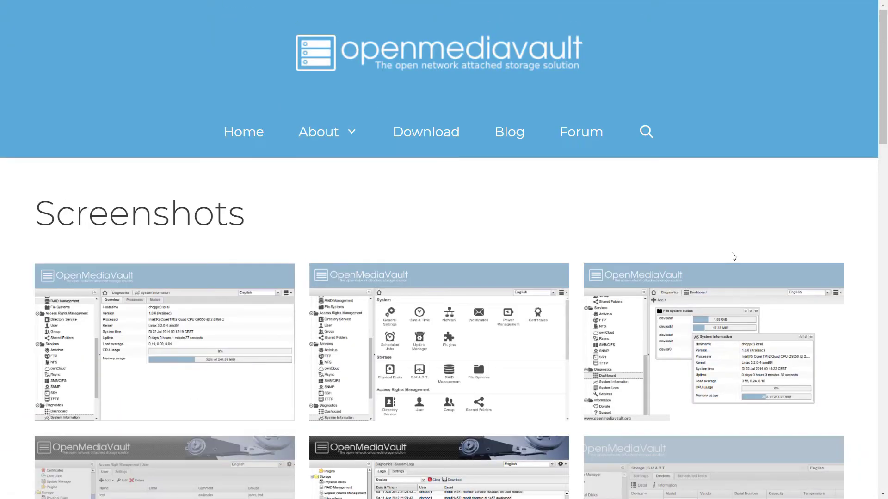
scroll(732, 256, down, 9)
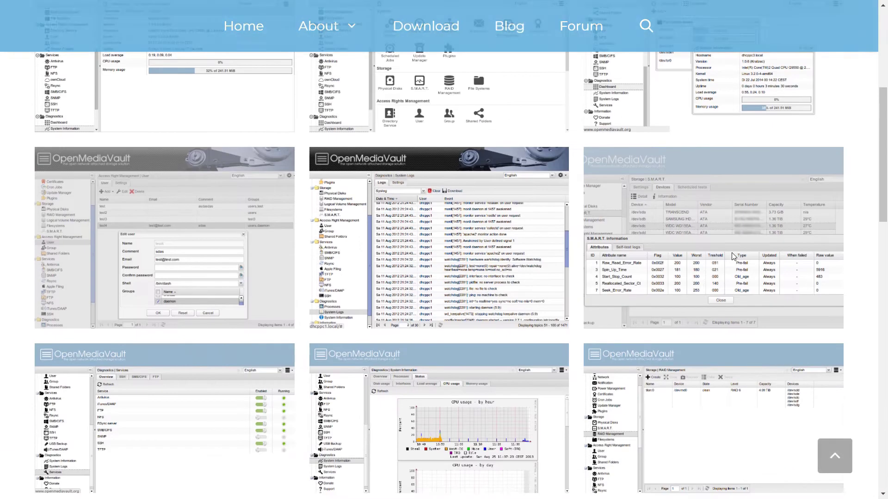
scroll(731, 256, down, 3)
scroll(731, 253, down, 4)
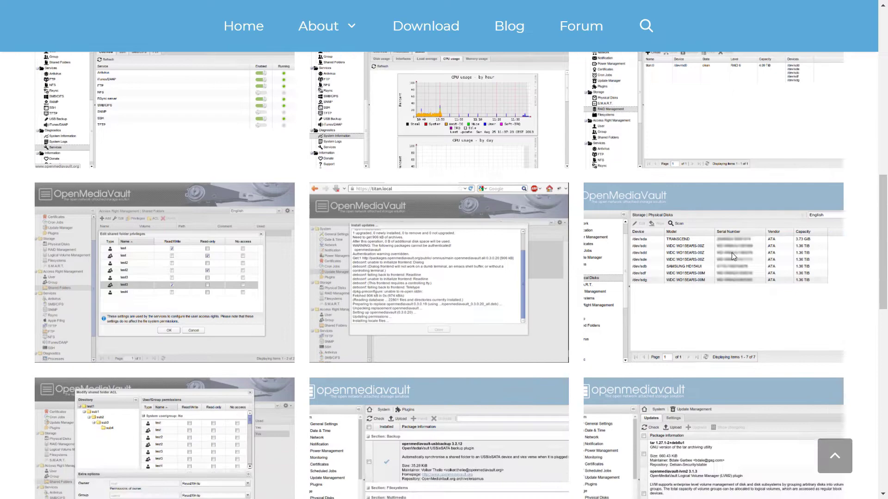
Step: Enlarge the System Information screenshot, page through every screenshot back to it, then close the lightbox
click(731, 252)
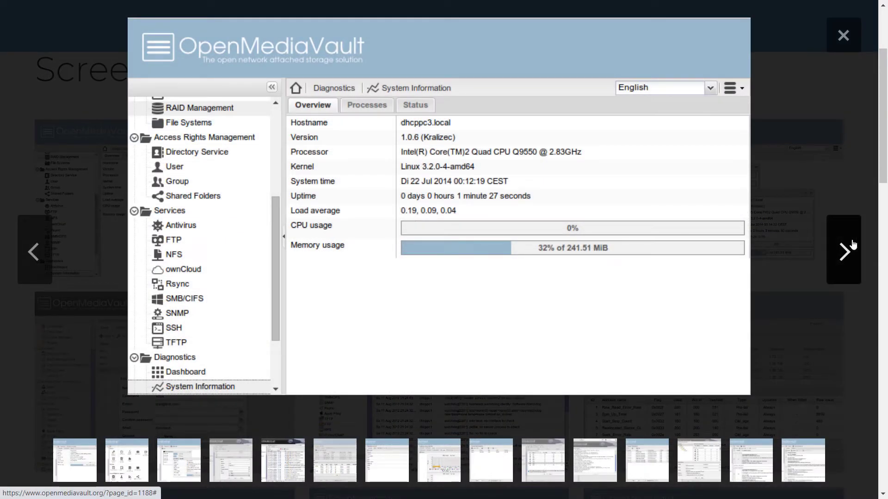
click(853, 245)
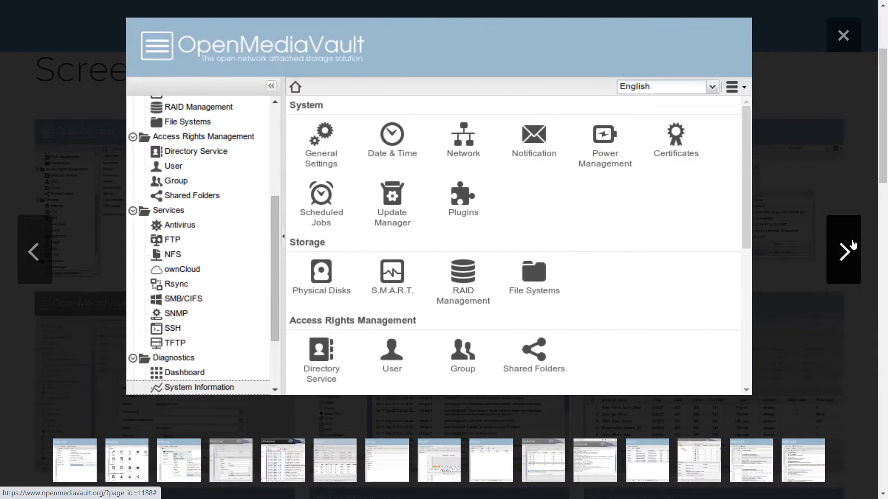
click(853, 245)
click(853, 245)
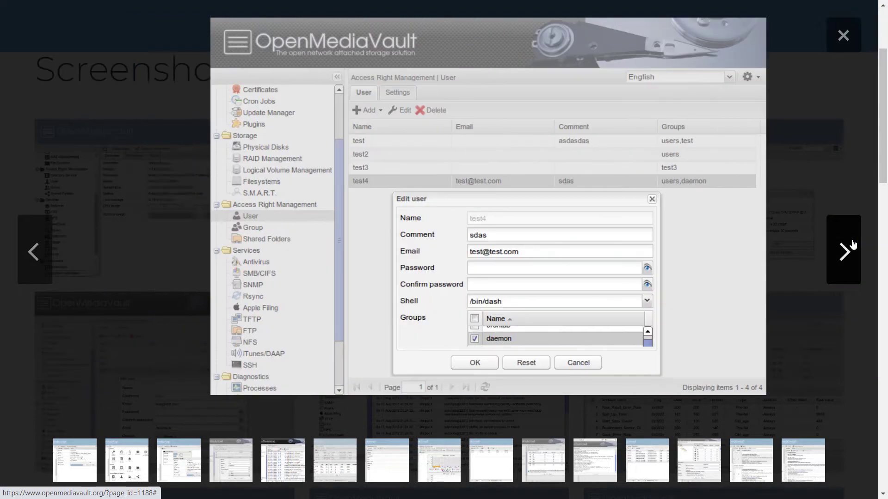
click(853, 245)
click(853, 245)
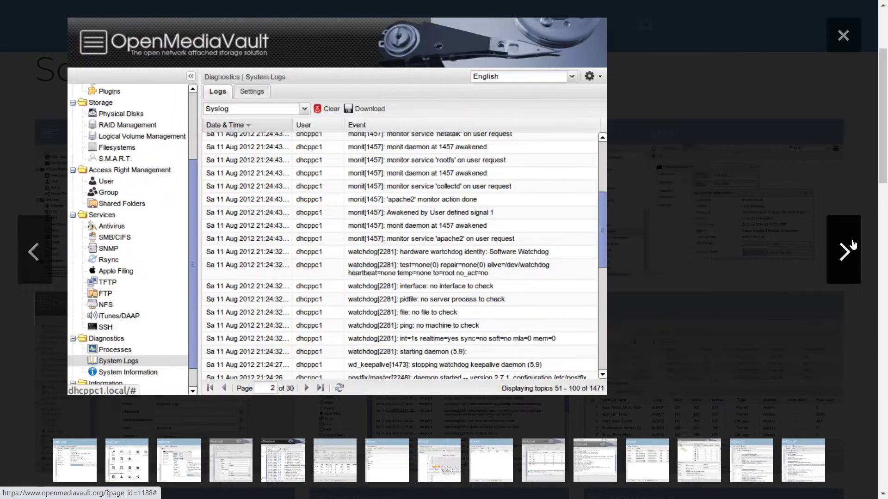
click(852, 245)
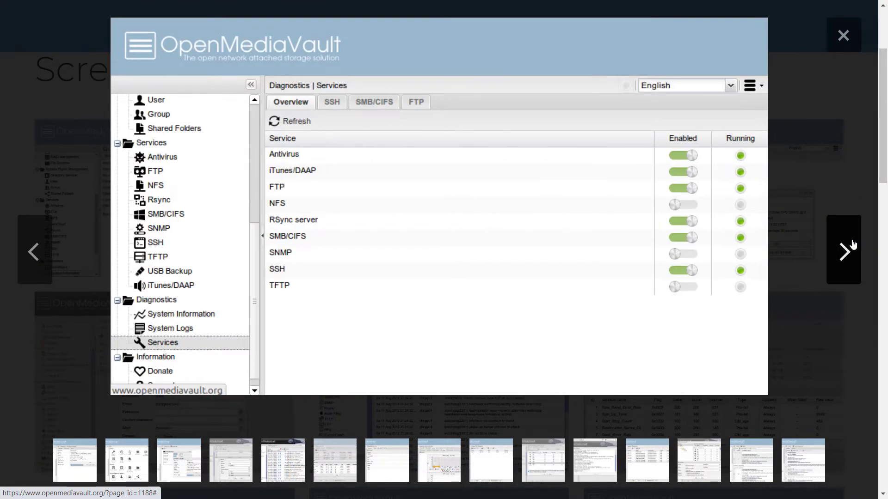
click(853, 245)
click(853, 245)
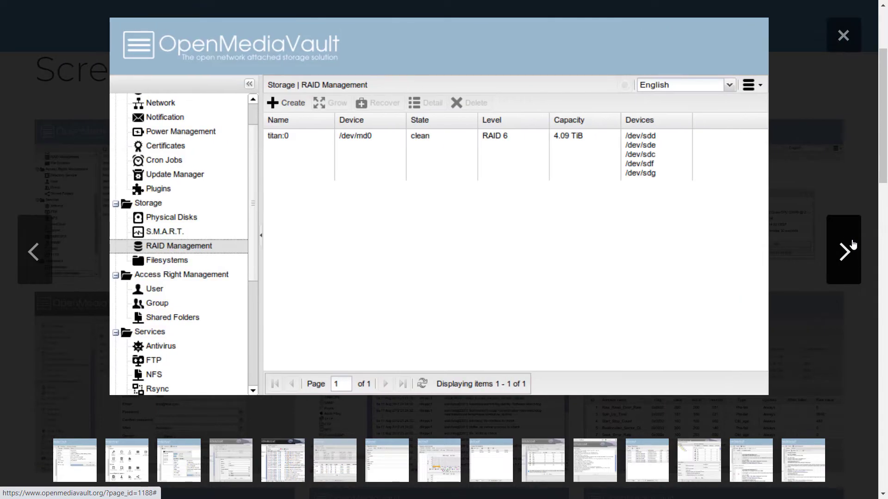
click(853, 246)
click(853, 245)
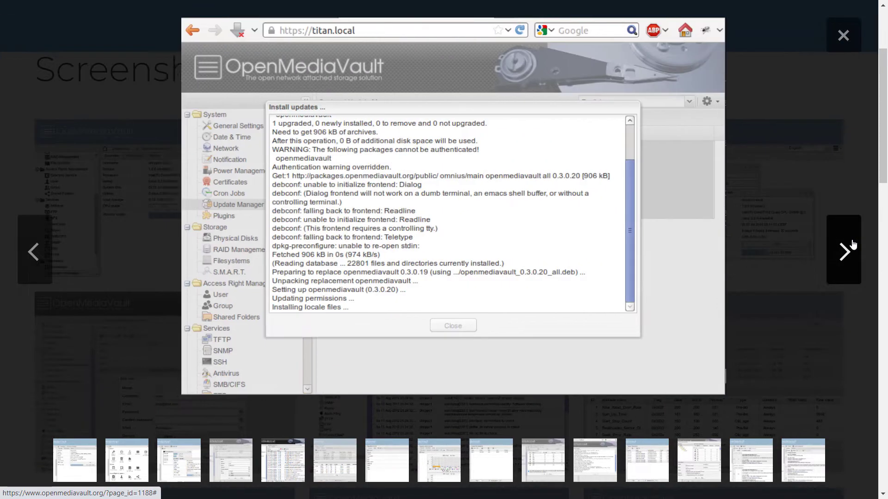
click(853, 245)
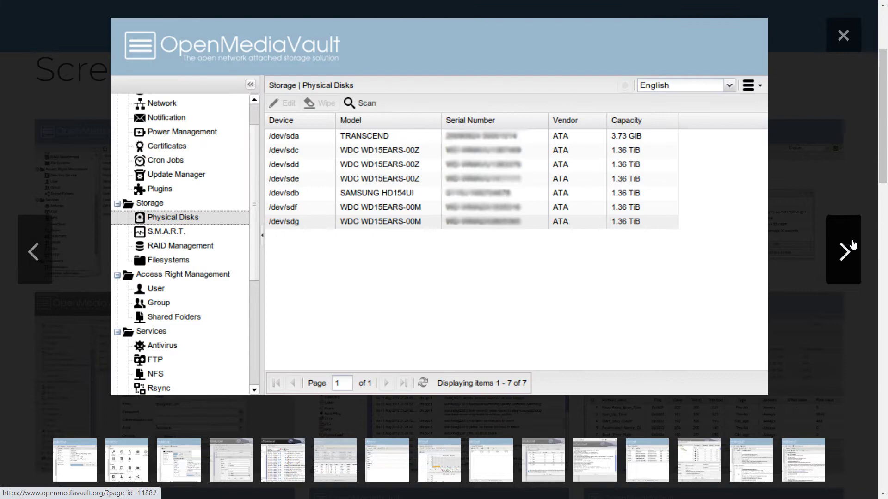
click(852, 245)
click(853, 245)
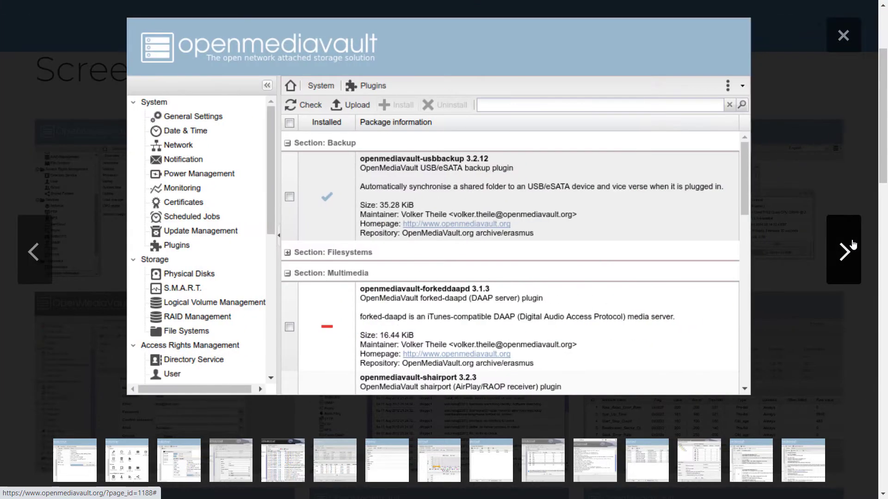
click(853, 245)
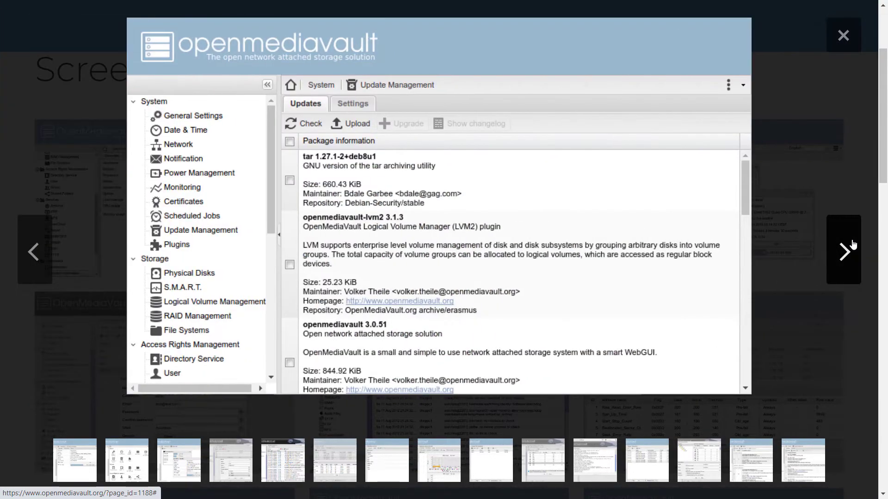
click(853, 245)
key(Escape)
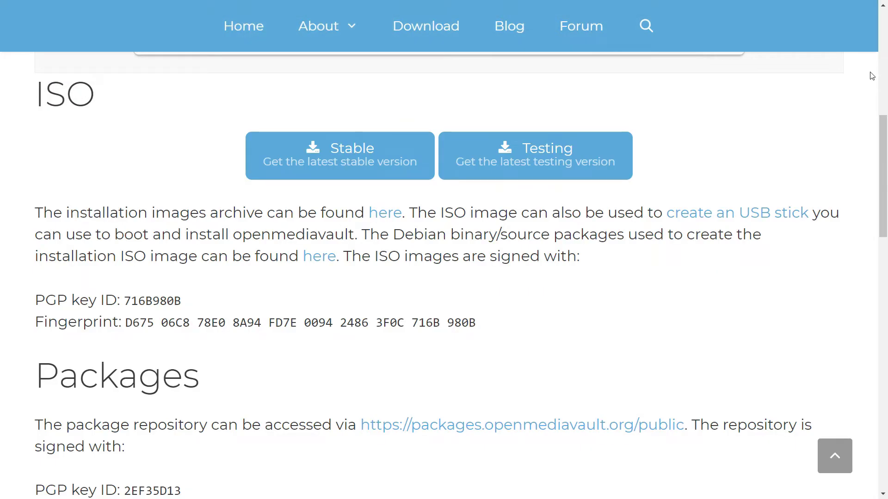
Step: Follow the source code link to the openmediavault GitHub repository, then switch to the omv-extras Raspberry Pi guide
scroll(872, 76, down, 10)
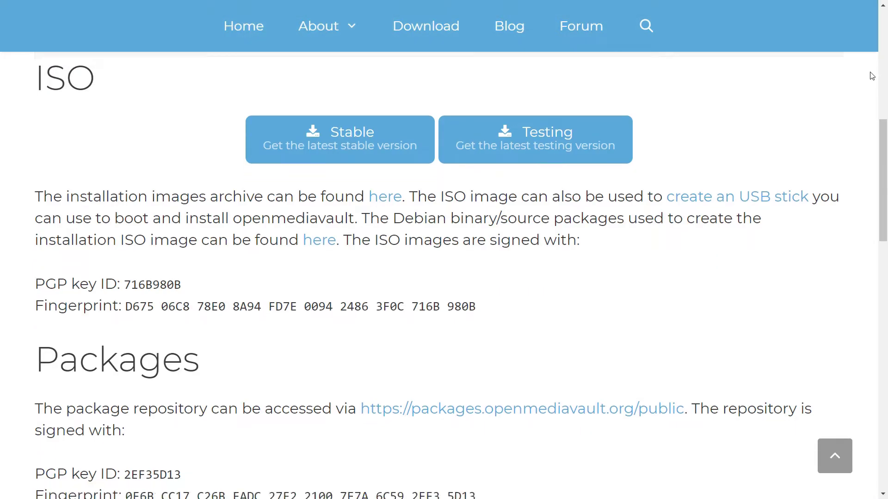
scroll(872, 76, down, 5)
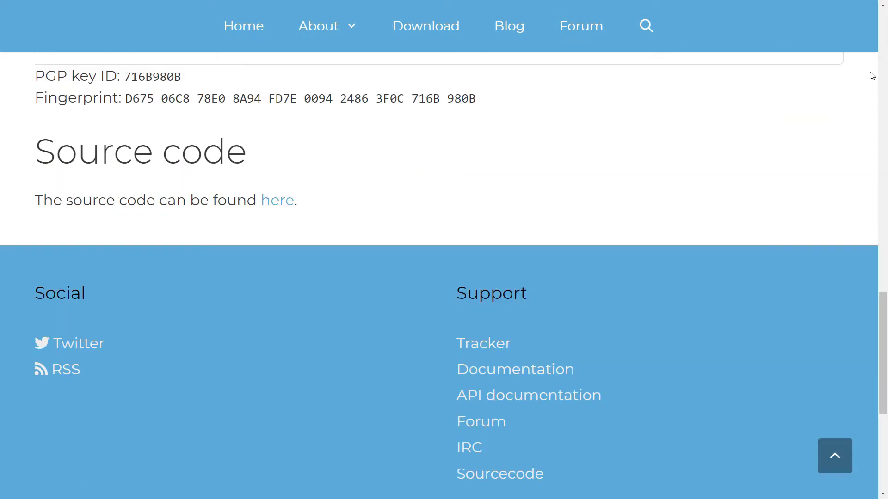
click(277, 200)
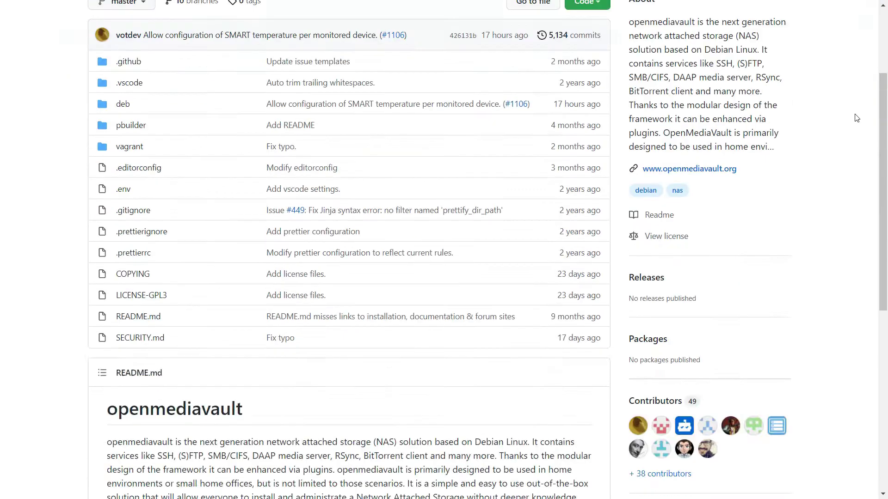
scroll(856, 118, down, 3)
scroll(857, 118, down, 3)
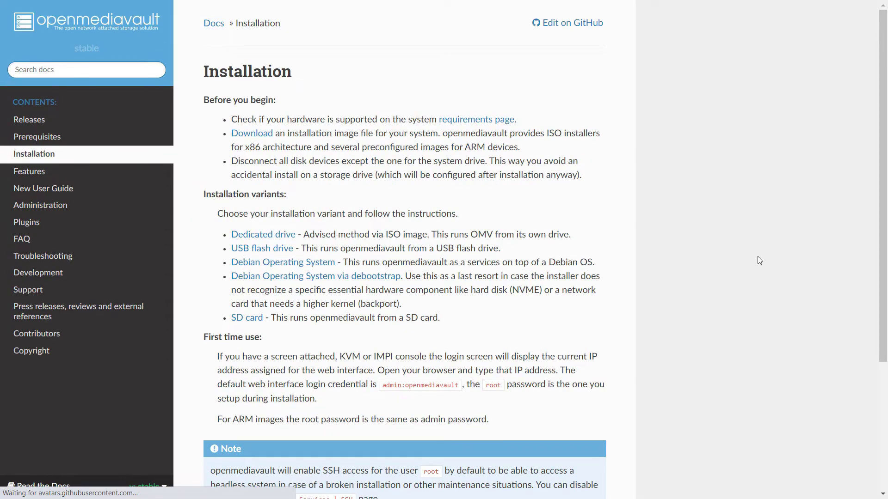
scroll(758, 256, down, 5)
key(ctrl+Tab)
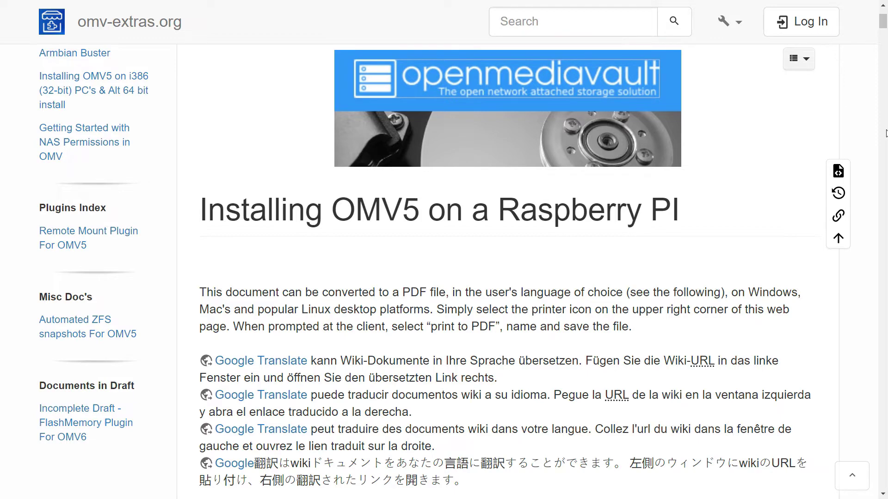
Step: Read through the guide's requirements, briefly highlighting the 8GB minimum bullet
scroll(884, 133, down, 3)
scroll(885, 133, down, 15)
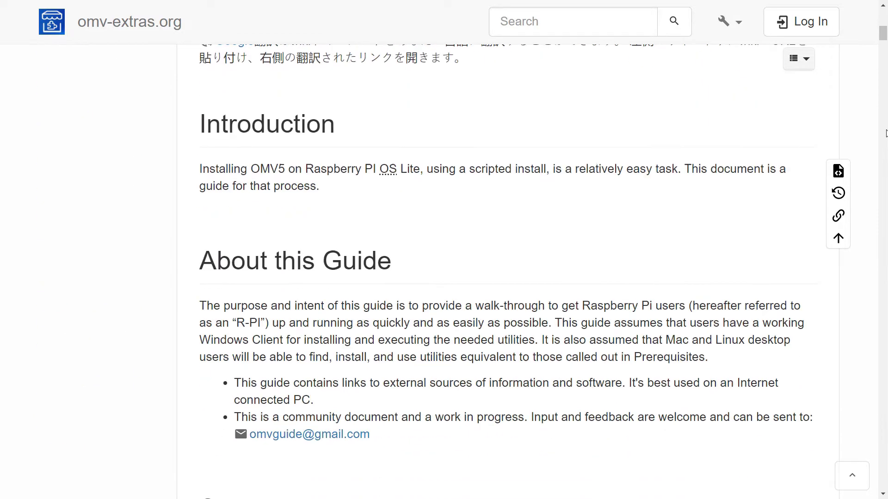
scroll(884, 133, down, 9)
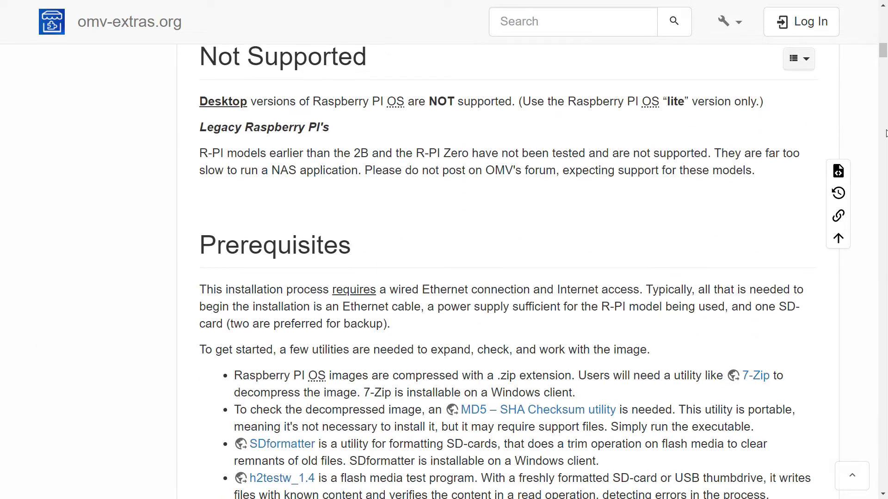
scroll(885, 133, down, 9)
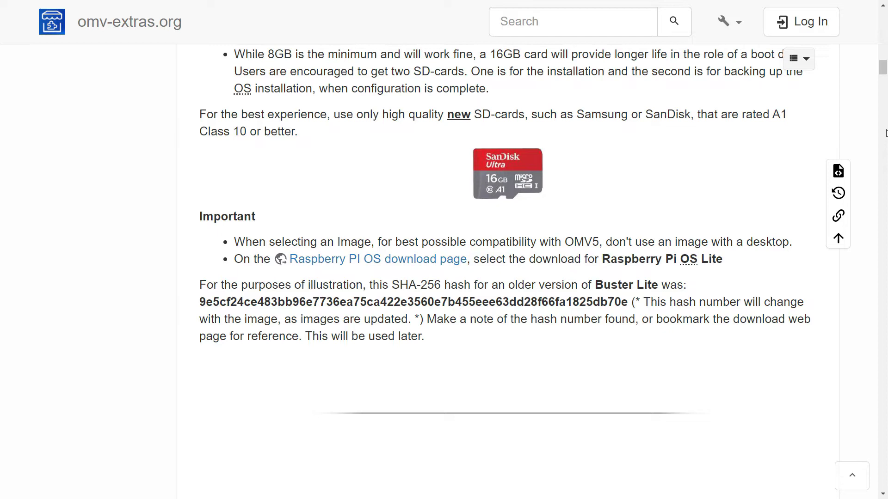
scroll(885, 134, up, 3)
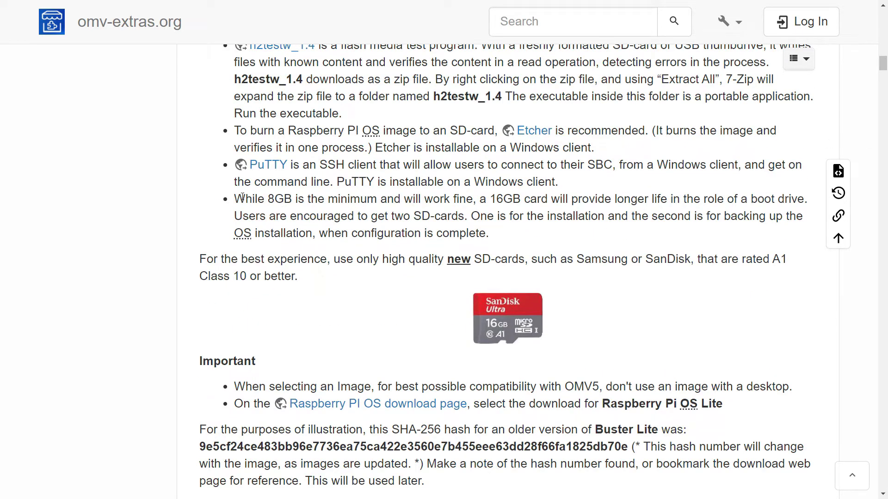
drag(234, 200, 317, 200)
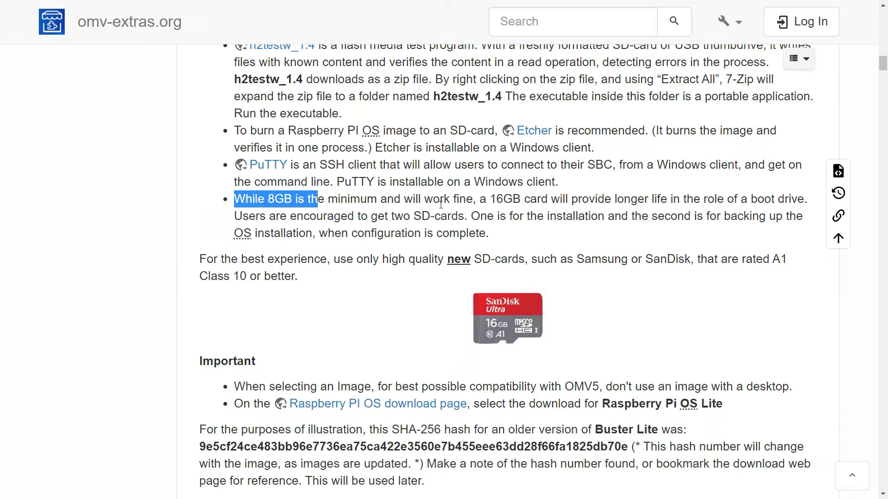
click(503, 198)
Step: Scroll down the guide to the Install OMV section
scroll(586, 278, down, 3)
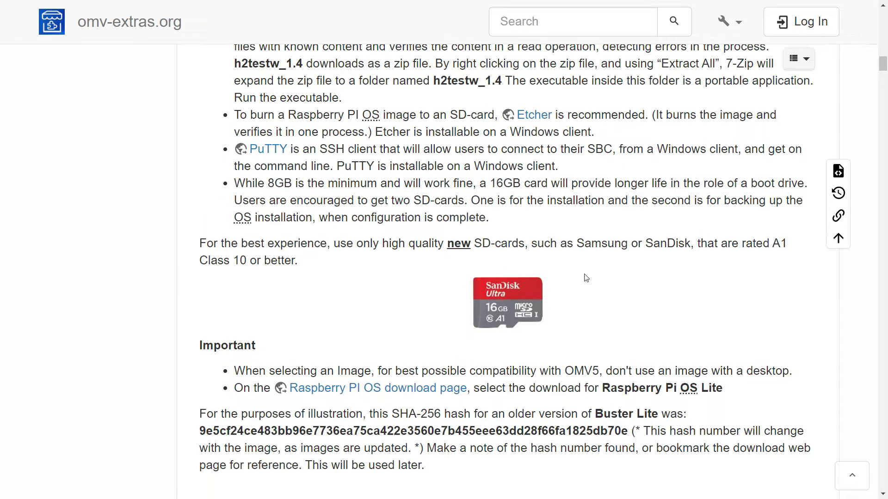
scroll(586, 278, down, 9)
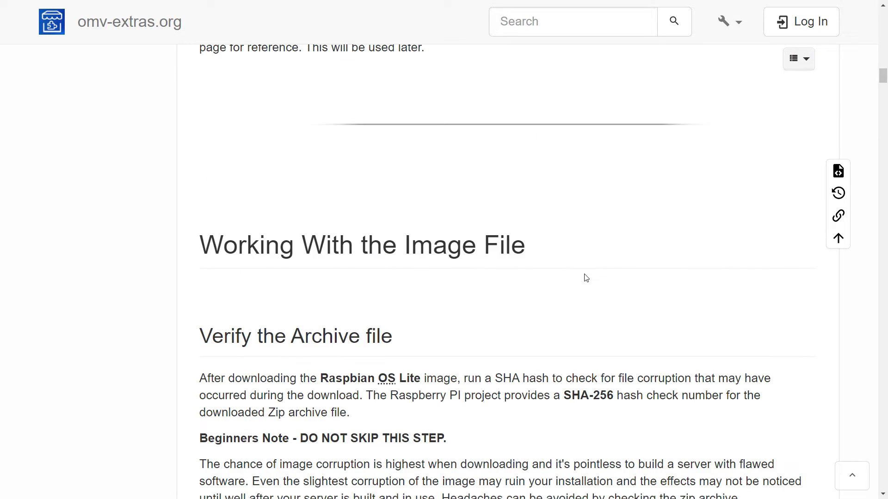
scroll(585, 278, down, 20)
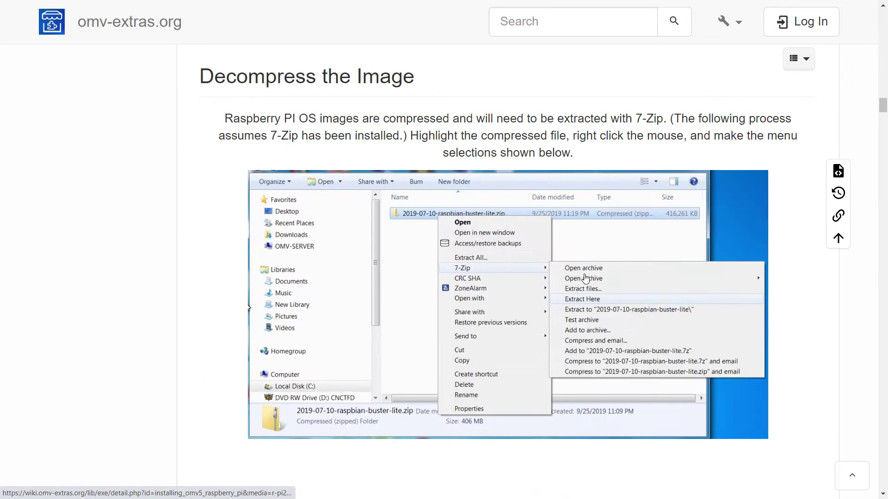
scroll(585, 278, down, 20)
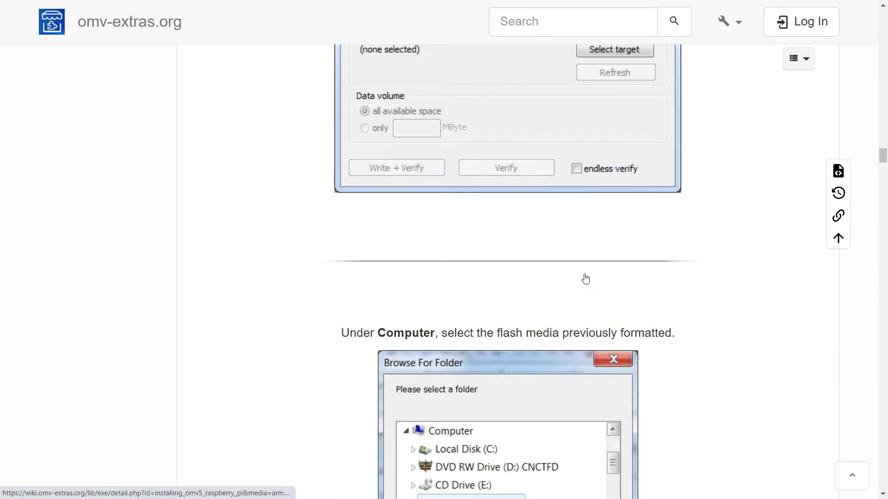
scroll(584, 278, down, 16)
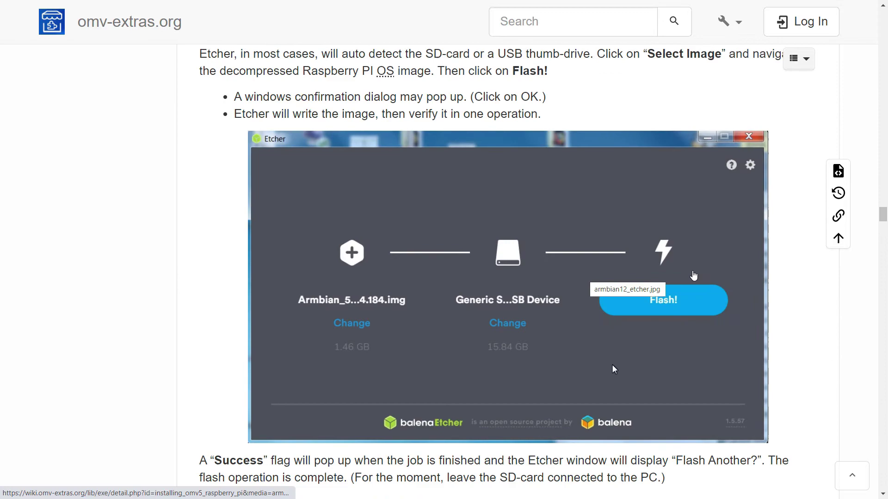
scroll(828, 287, down, 20)
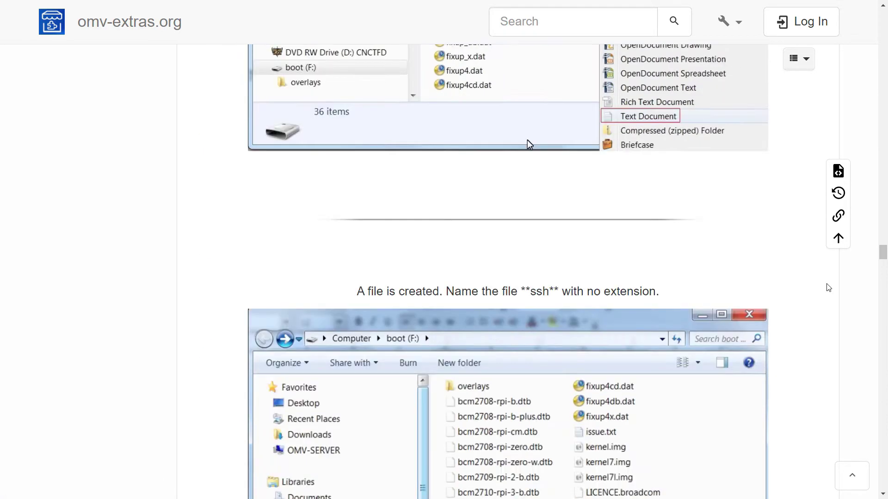
scroll(828, 287, down, 20)
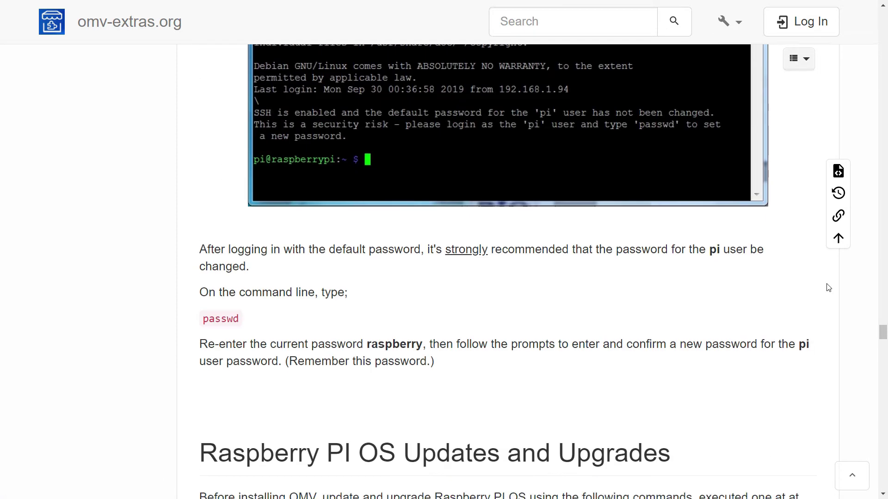
scroll(828, 288, down, 8)
Step: Select the update, upgrade, systemd and sudo reboot commands, then the whole wget install command
double_click(298, 190)
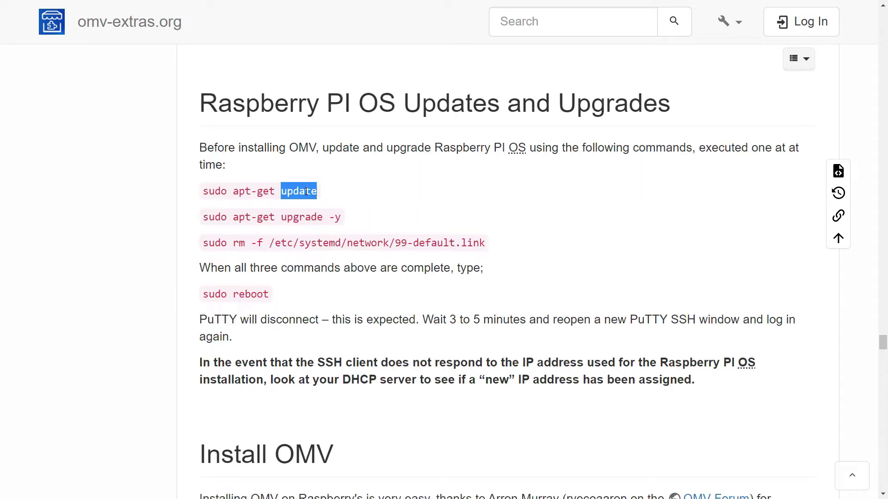
double_click(302, 217)
double_click(319, 243)
triple_click(250, 294)
scroll(317, 297, down, 6)
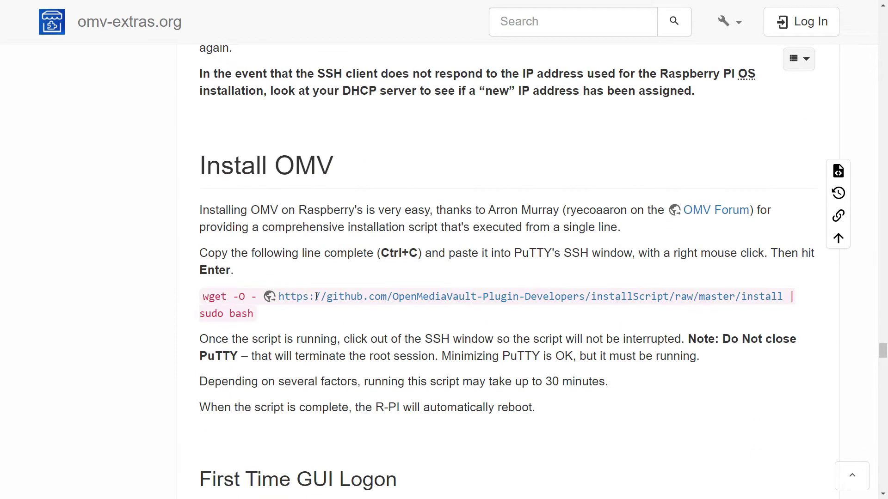
triple_click(317, 297)
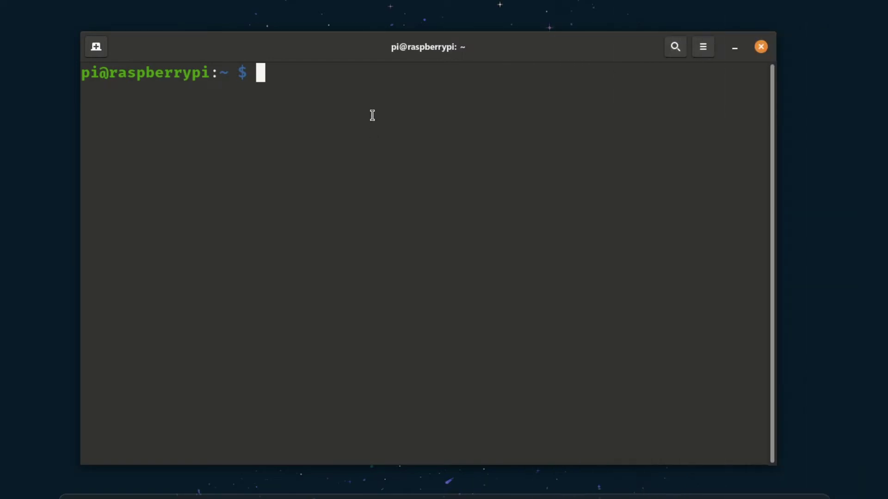
Step: Paste the wget install command into the Pi's terminal and run it
right_click(372, 116)
click(400, 162)
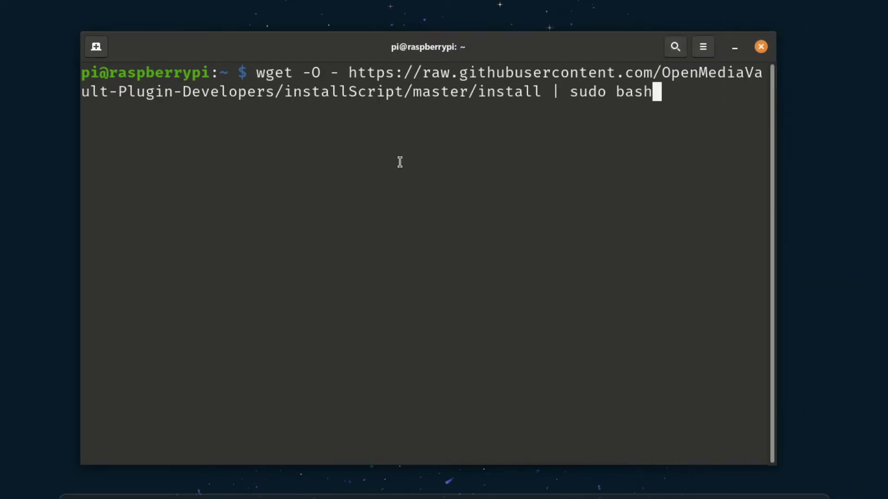
key(Return)
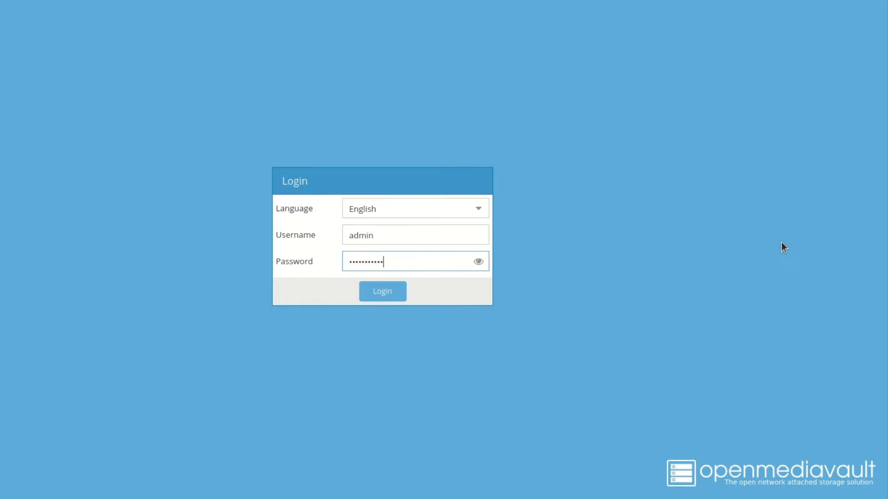
Step: Sign in as admin and browse system information, logs, services diagnostics, and FTP, Rsync and SSH settings
key(Return)
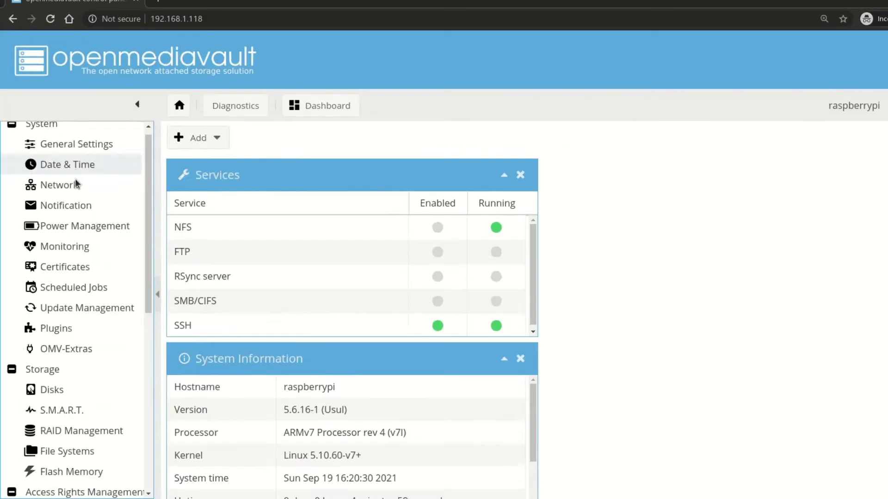
scroll(75, 179, down, 8)
click(106, 365)
click(345, 140)
click(428, 140)
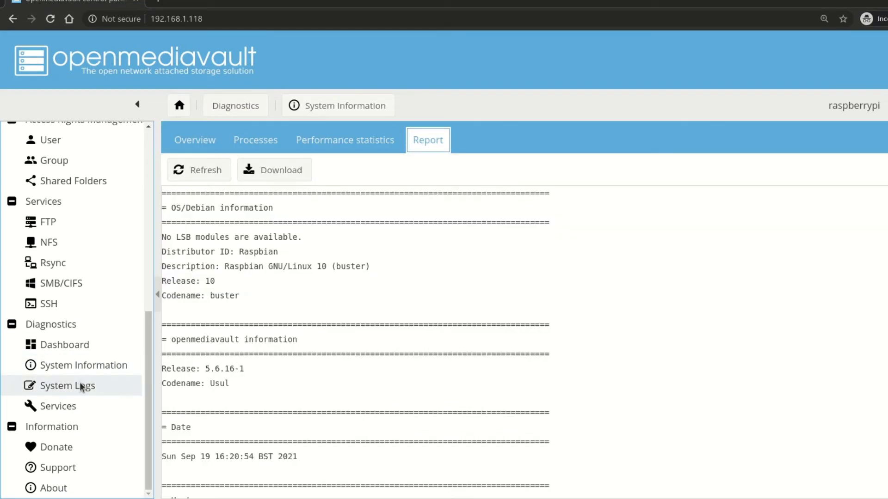
click(80, 386)
click(58, 405)
click(242, 140)
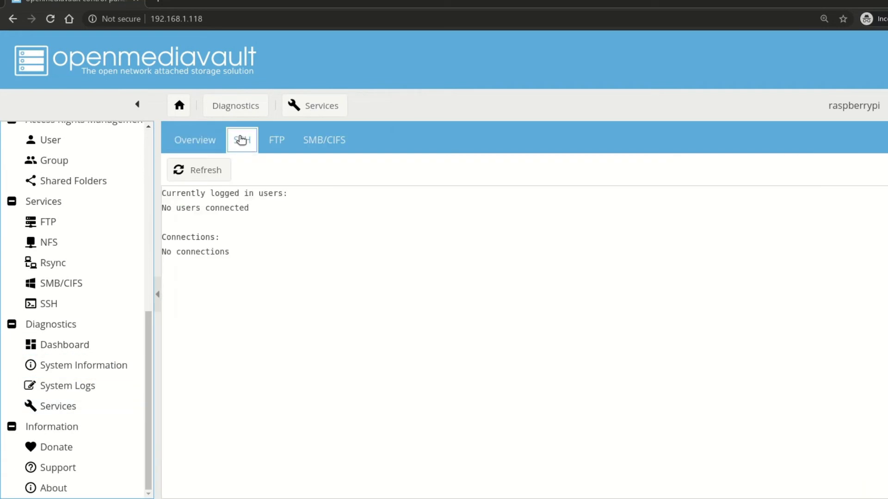
click(56, 222)
click(54, 262)
click(50, 304)
Step: Run a quick wipe on the /dev/sda disk from the Disks page
scroll(62, 321, up, 4)
click(62, 320)
scroll(60, 301, up, 2)
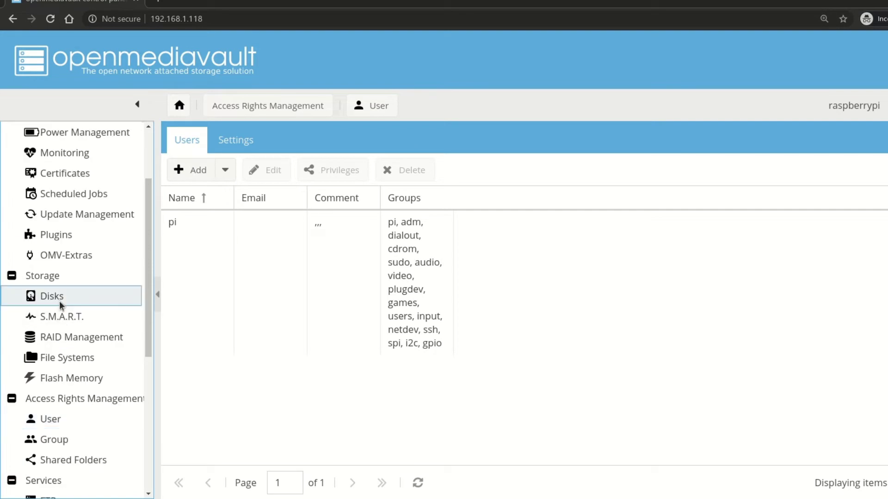
click(59, 301)
click(241, 190)
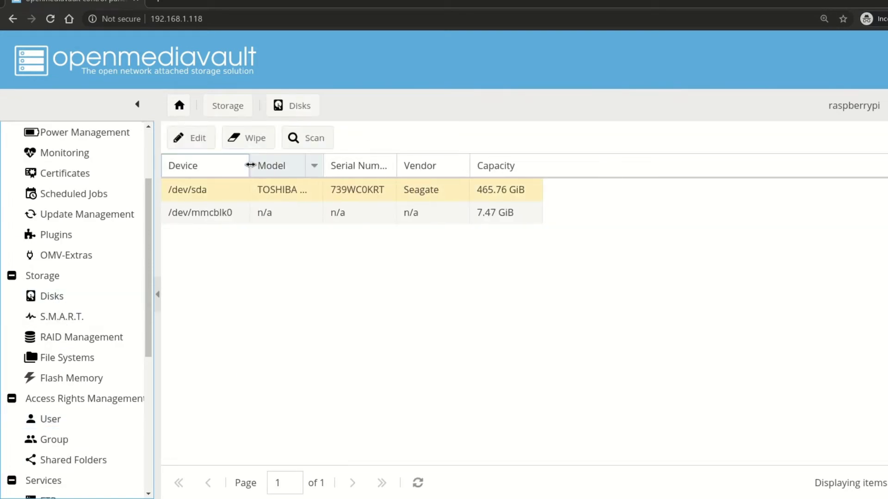
click(249, 138)
click(456, 298)
click(465, 303)
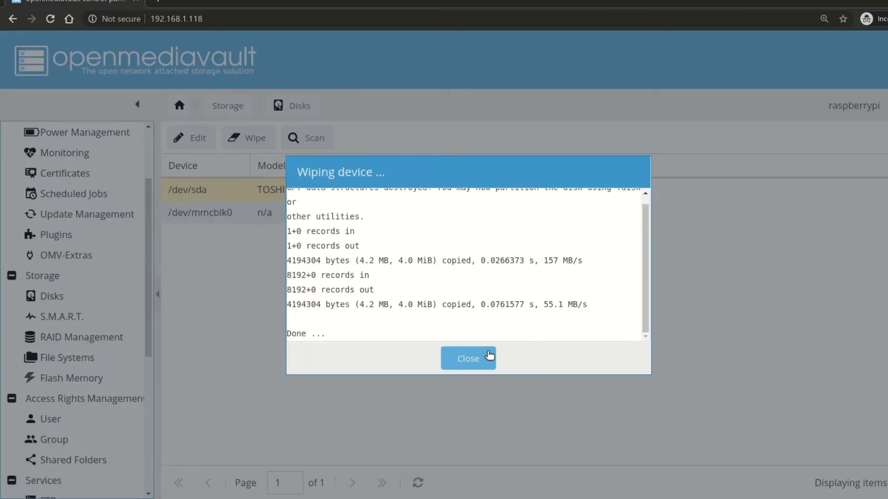
click(466, 357)
Step: Review /dev/sda properties with power management left Disabled, then go to General Settings
click(191, 138)
click(541, 204)
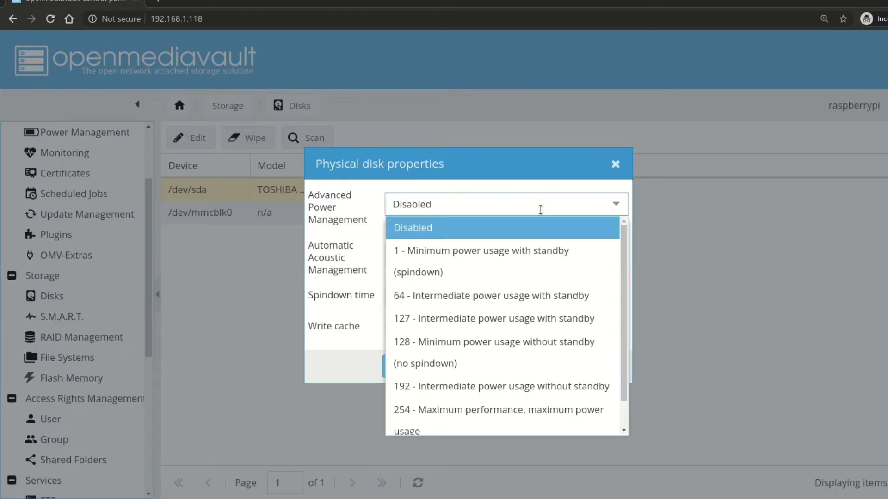
click(541, 208)
click(532, 367)
click(67, 358)
scroll(109, 333, up, 3)
click(77, 153)
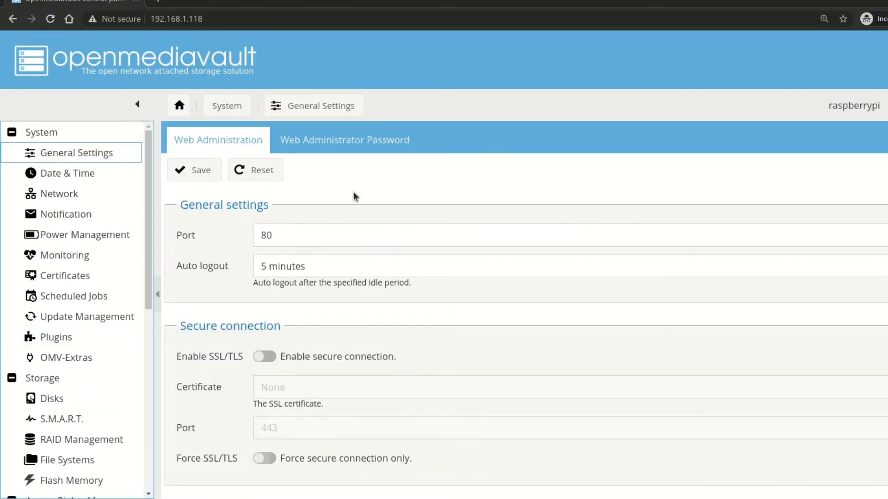
Step: Enter and confirm a new web administrator password, then save it
click(345, 140)
click(317, 199)
text(**********)
key(Tab)
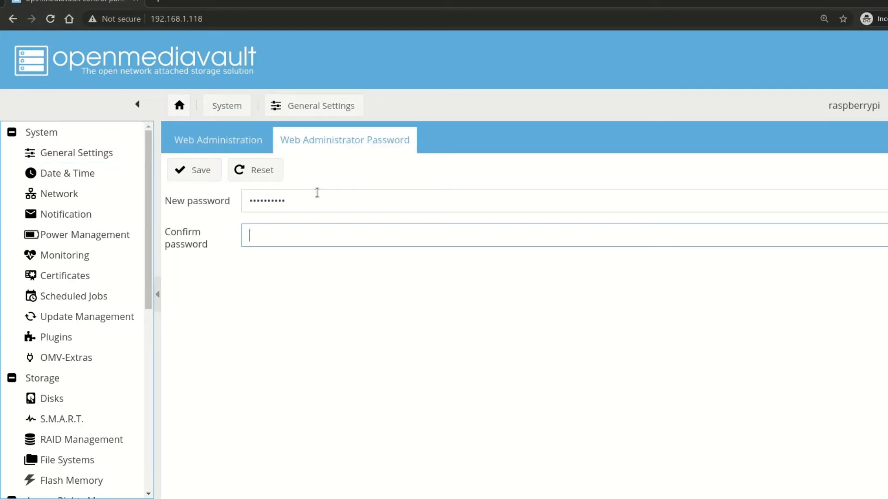
click(198, 168)
Step: Change the network hostname from raspberrypi to TDMGNAS and save
click(90, 178)
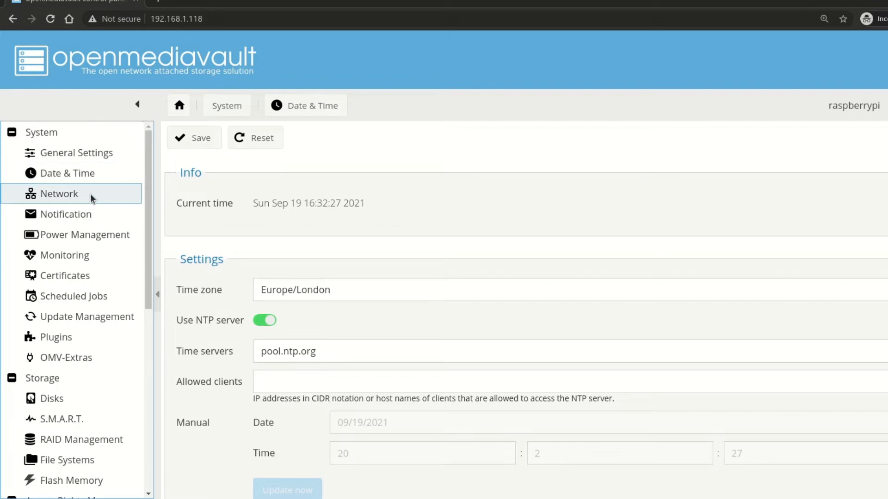
click(91, 194)
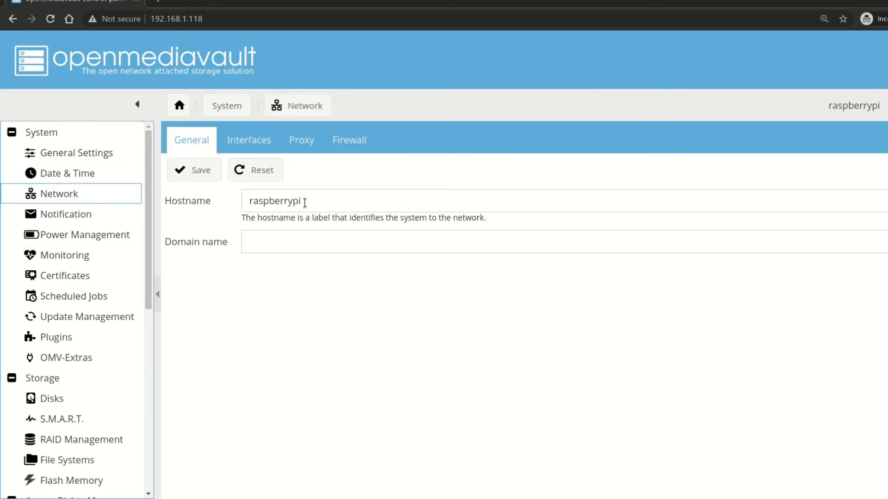
double_click(305, 203)
text(td)
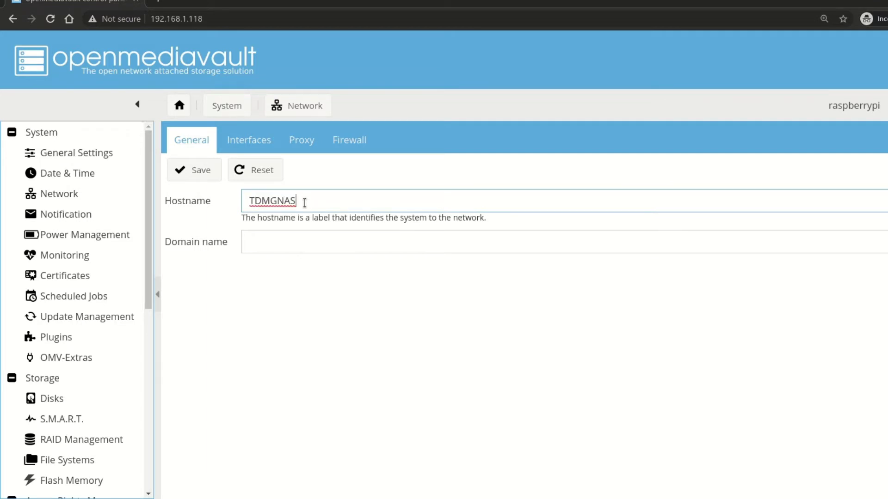
click(198, 170)
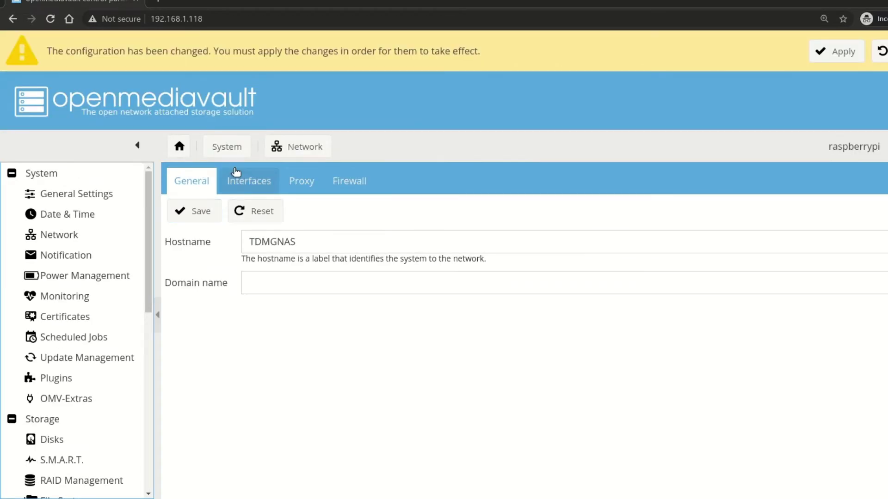
Step: Switch eth0 to a static IPv4 method with address, netmask and gateway
click(236, 171)
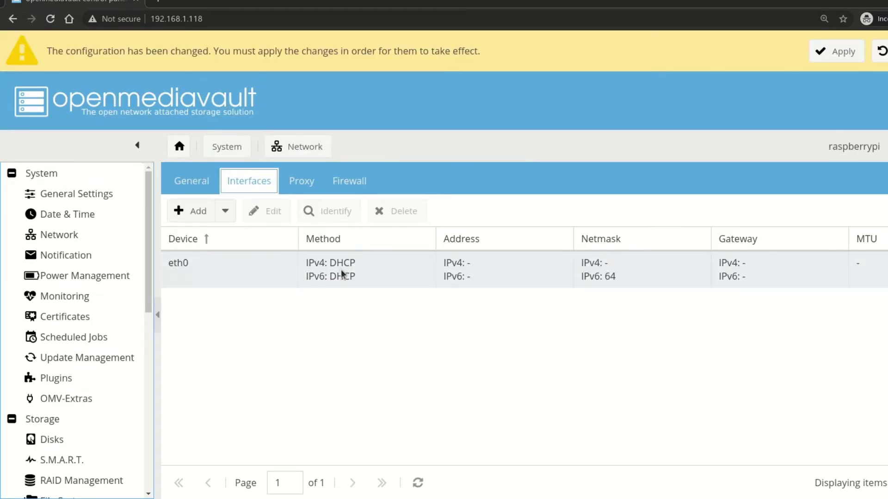
double_click(341, 273)
scroll(506, 241, down, 5)
click(505, 227)
click(481, 295)
click(471, 267)
text(192.168.1.5)
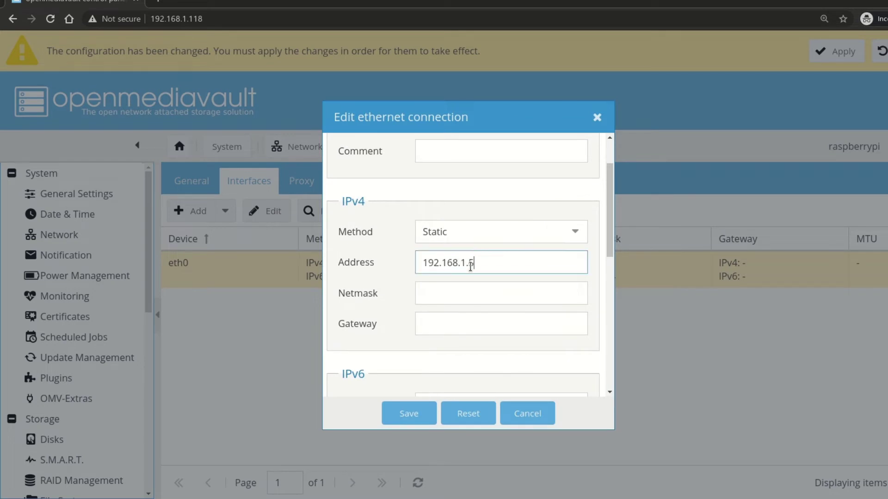
key(Tab)
text(255.)
key(Tab)
text(192.168)
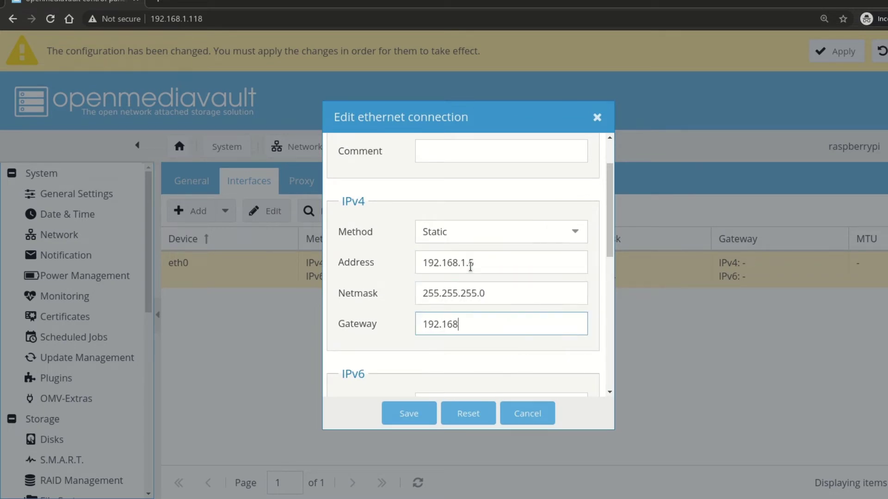
scroll(502, 262, down, 5)
Step: Disable IPv6 on eth0, set DNS server 1.1.1.1, and save the connection
click(488, 186)
click(481, 204)
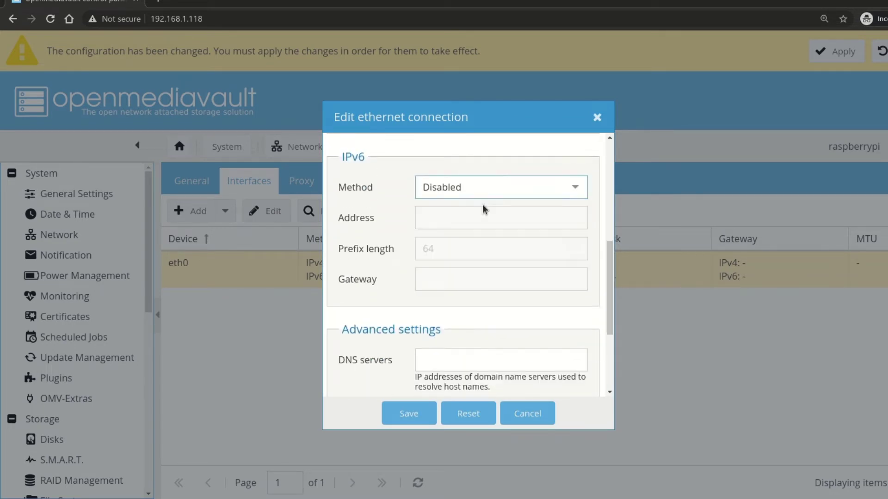
key(Tab)
text(1.1.1.1)
scroll(456, 266, down, 2)
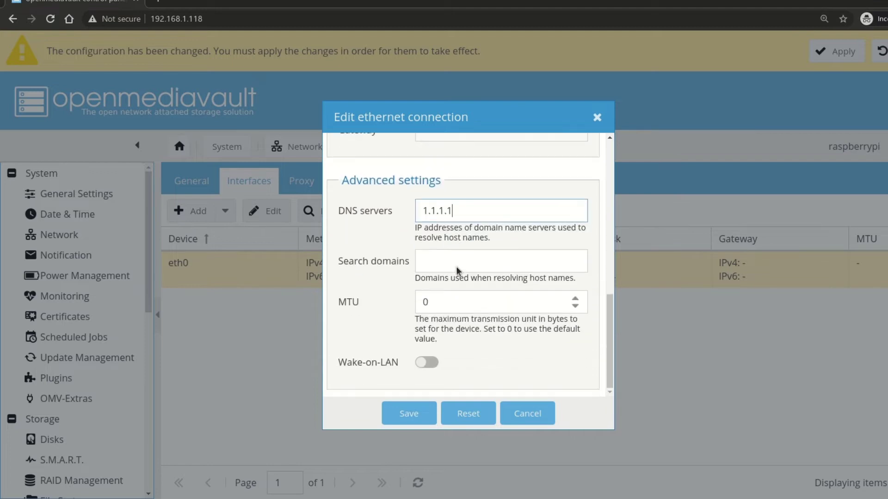
click(416, 413)
Step: Check the proxy and firewall settings, then apply the pending configuration changes
click(301, 181)
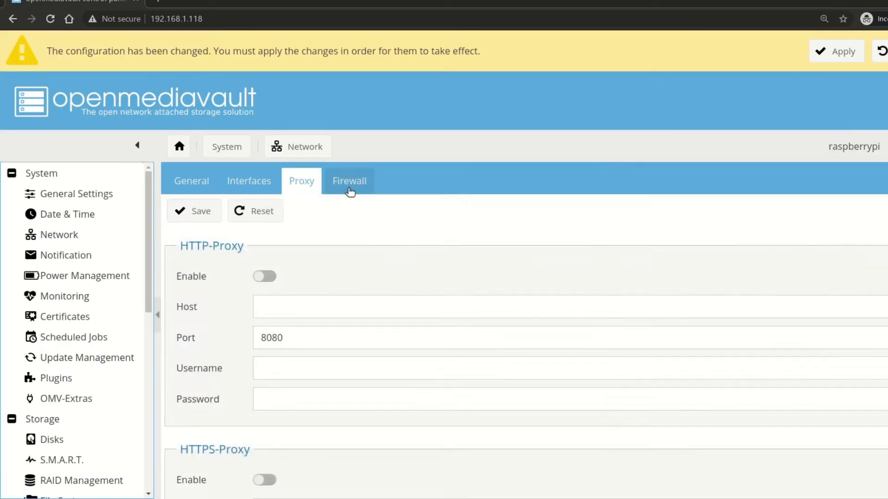
click(350, 190)
click(207, 194)
click(828, 55)
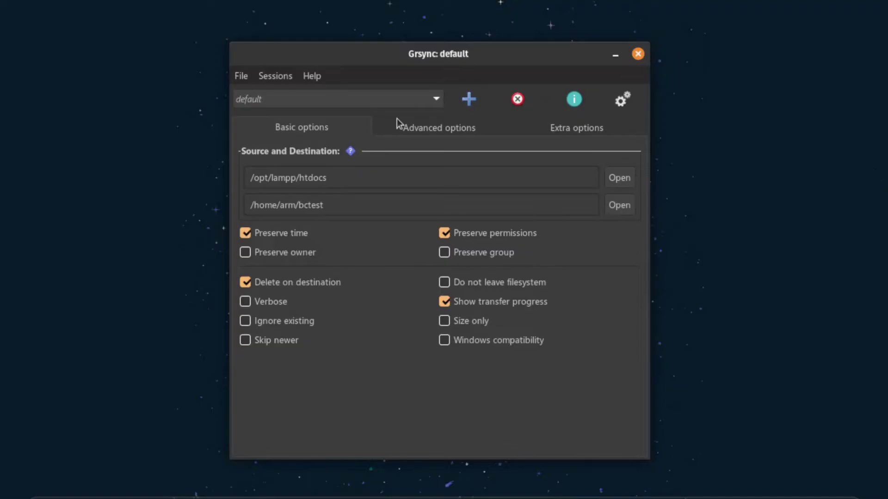
Step: Review Grsync's advanced and extra options, then run a dry-run simulation of the sync
click(416, 127)
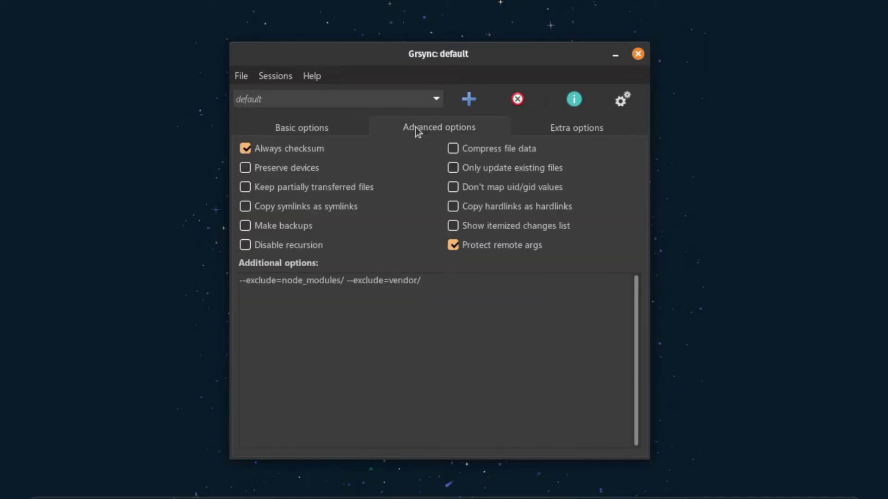
click(519, 132)
click(466, 121)
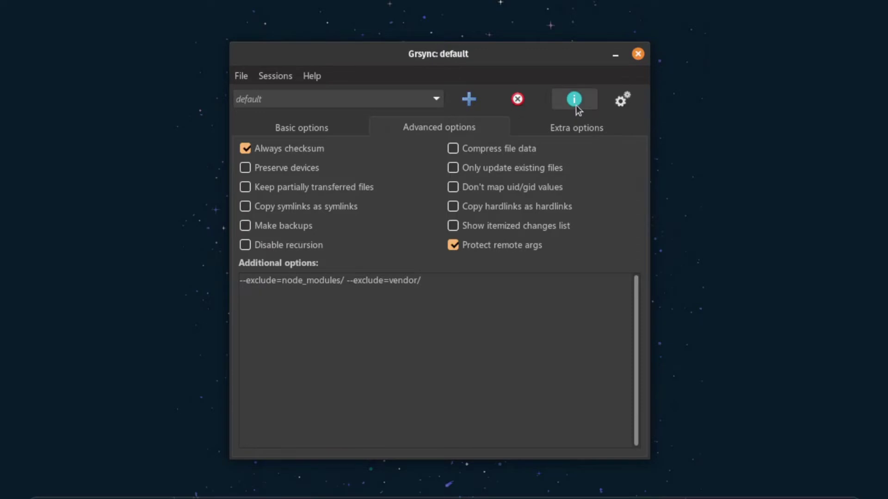
click(574, 99)
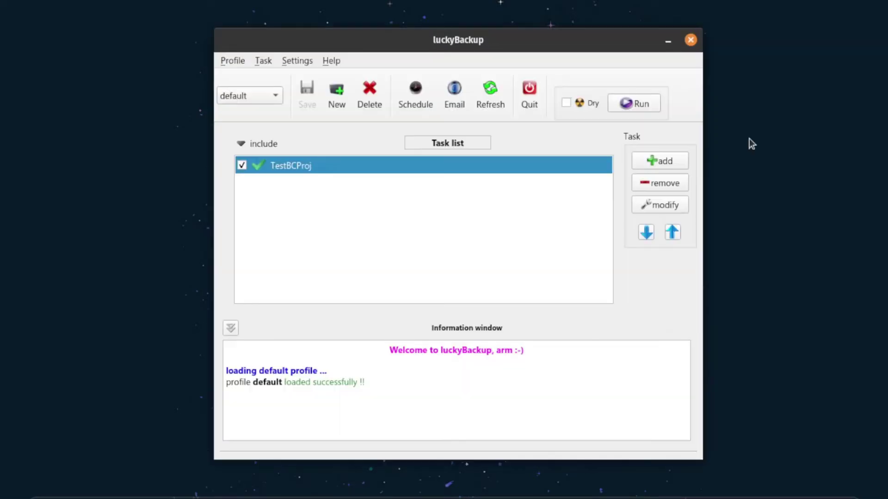
Step: Review TestBCProj's exclude patterns, such as *.rar and node_modules/, in the pattern editor
click(668, 204)
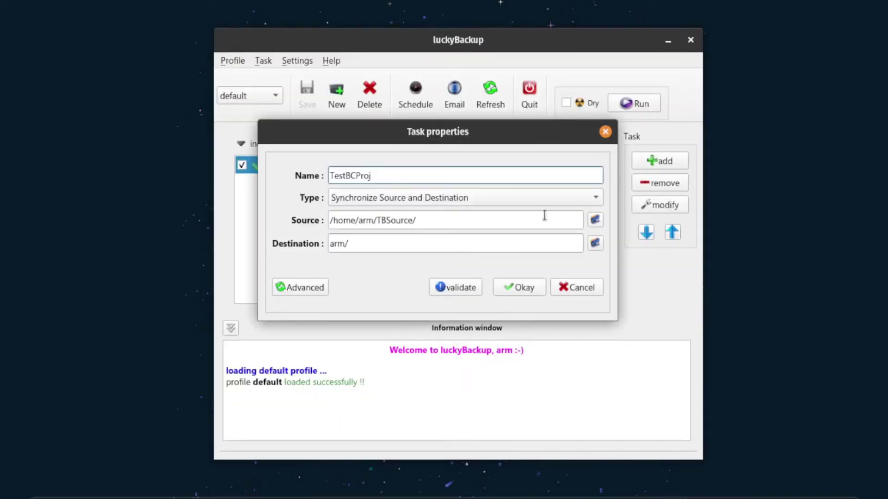
click(365, 211)
click(328, 491)
click(402, 341)
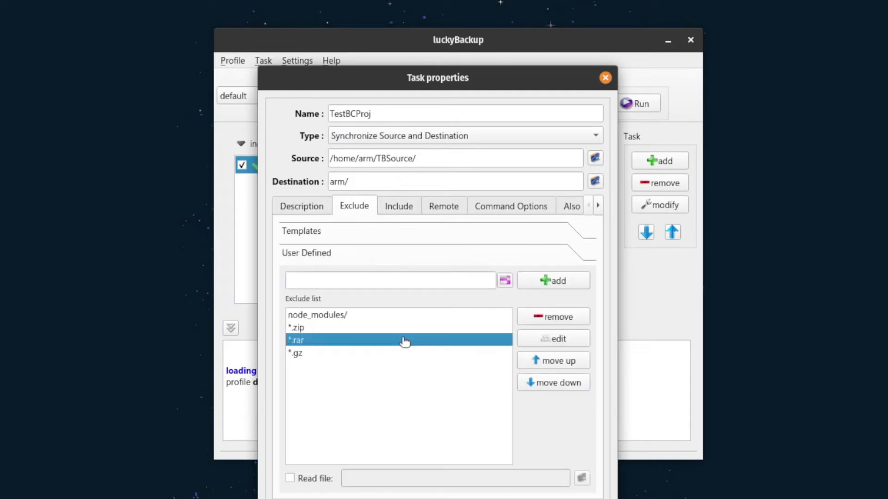
click(432, 315)
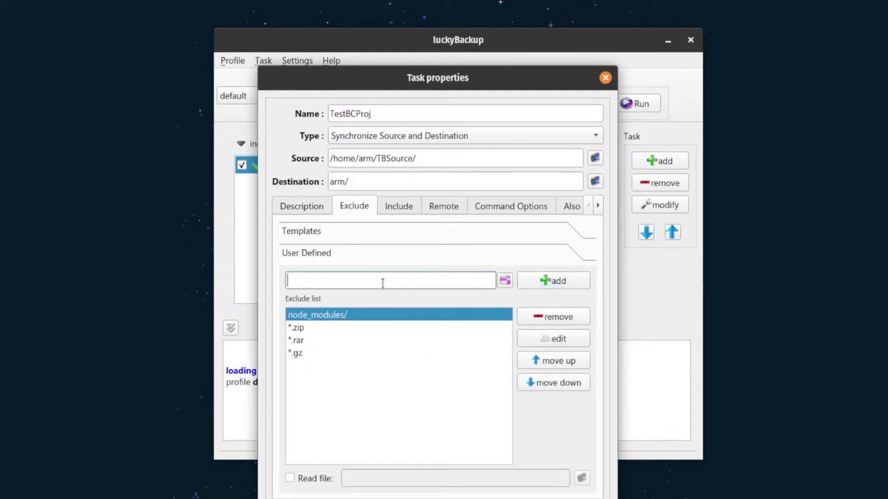
click(505, 280)
click(368, 231)
click(533, 240)
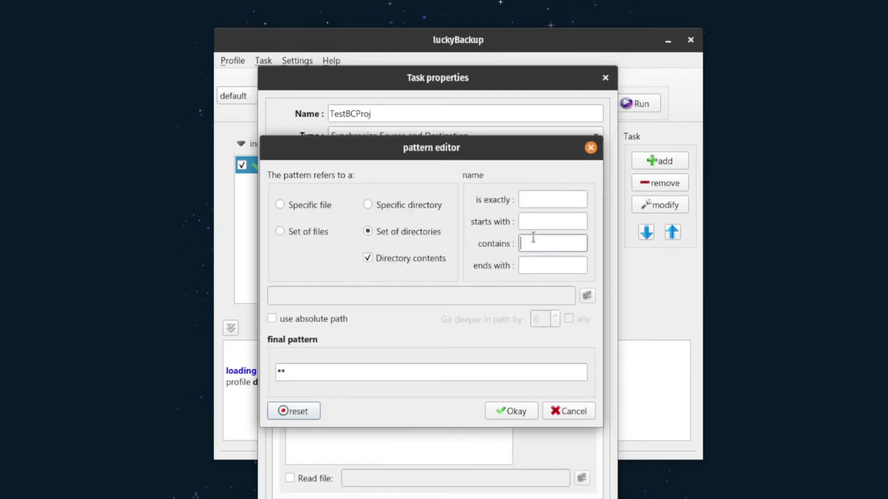
click(561, 417)
Step: Look over the task's command options and commands to execute, then close its properties
click(482, 207)
click(572, 206)
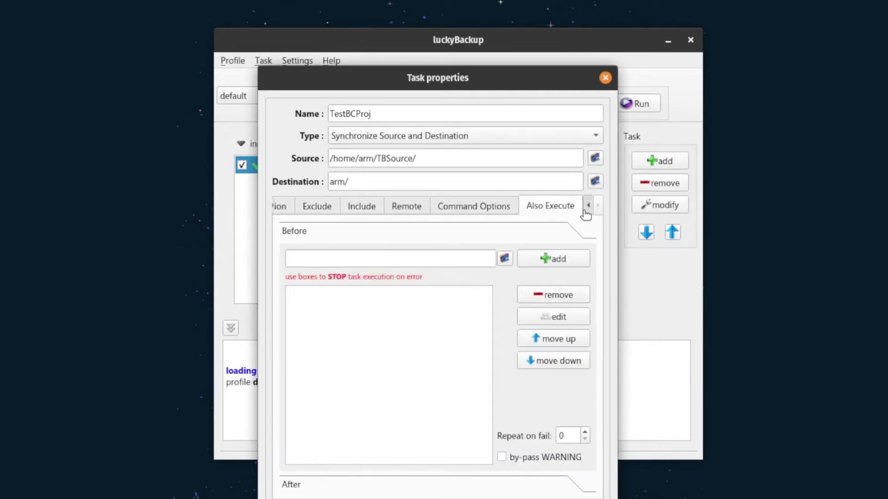
click(588, 205)
key(Escape)
Step: Start a profile schedule with Any as day of week, then cancel without saving it
click(427, 98)
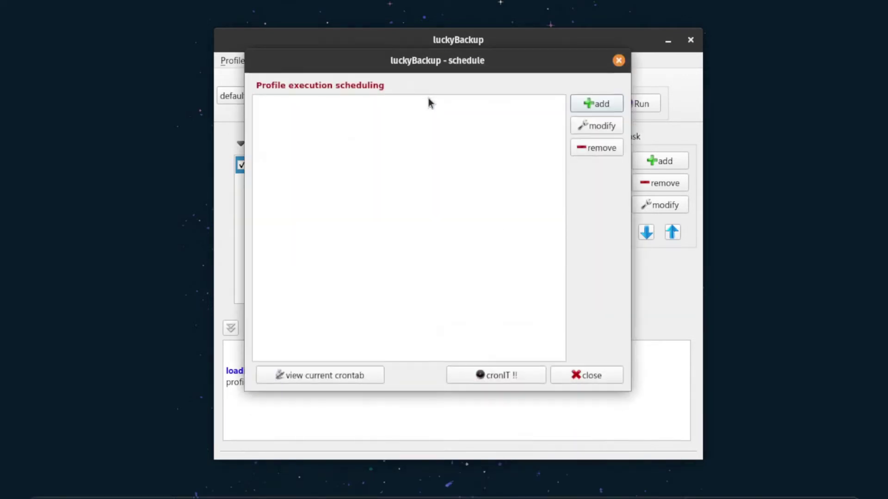
click(578, 107)
click(403, 280)
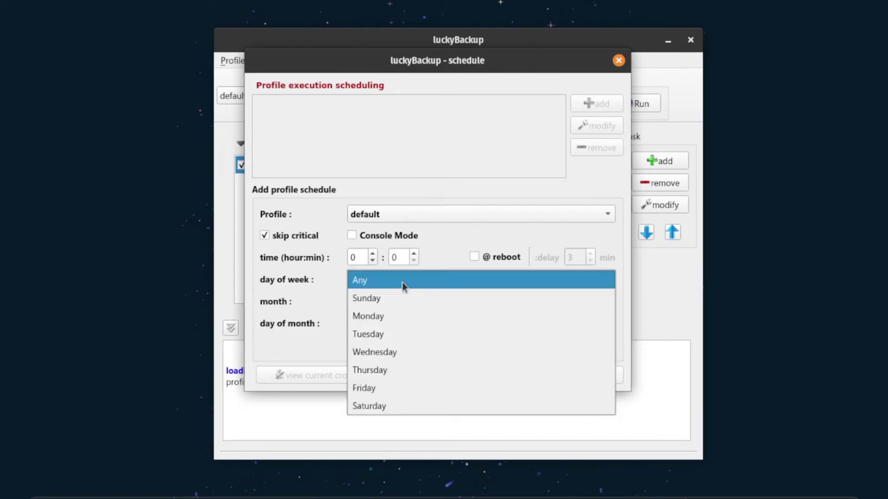
click(403, 282)
click(401, 324)
click(400, 333)
click(567, 351)
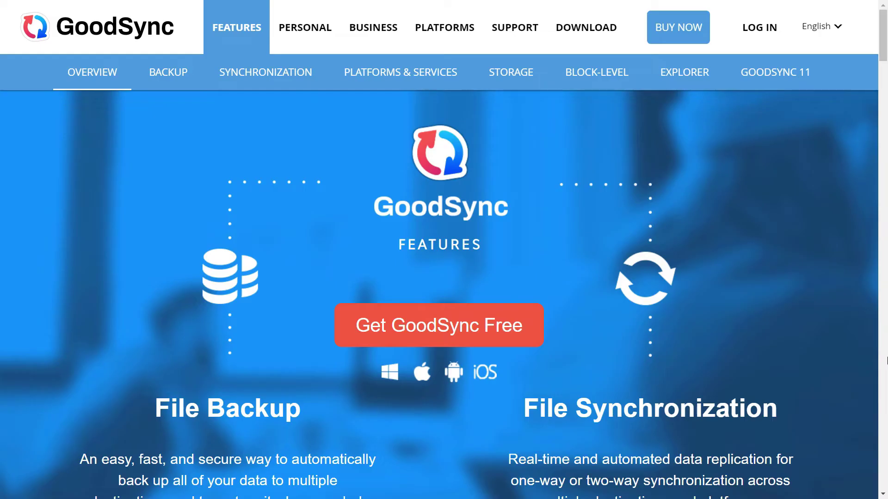
scroll(439, 250, down, 3)
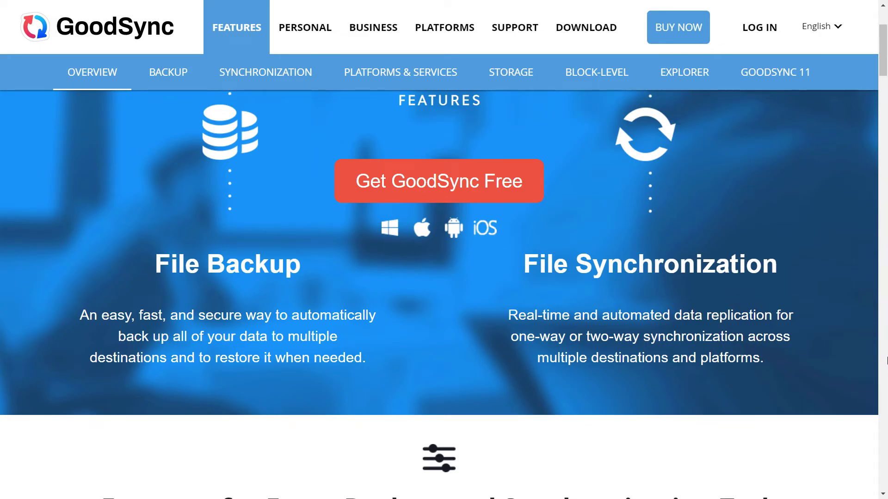
scroll(887, 360, down, 3)
scroll(886, 361, down, 6)
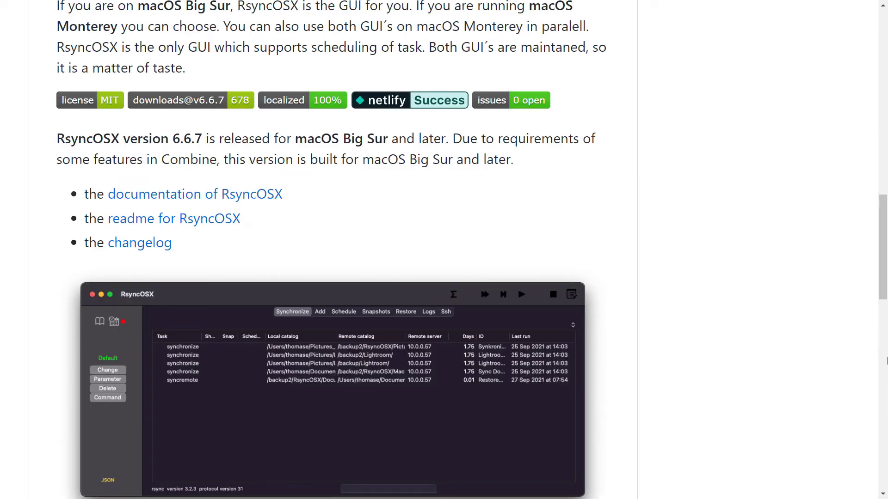
scroll(886, 361, down, 3)
scroll(887, 361, down, 9)
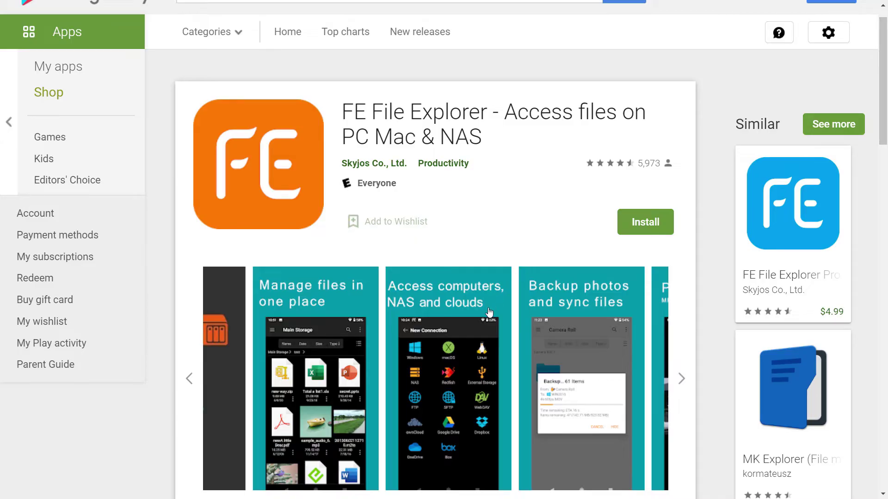
click(489, 313)
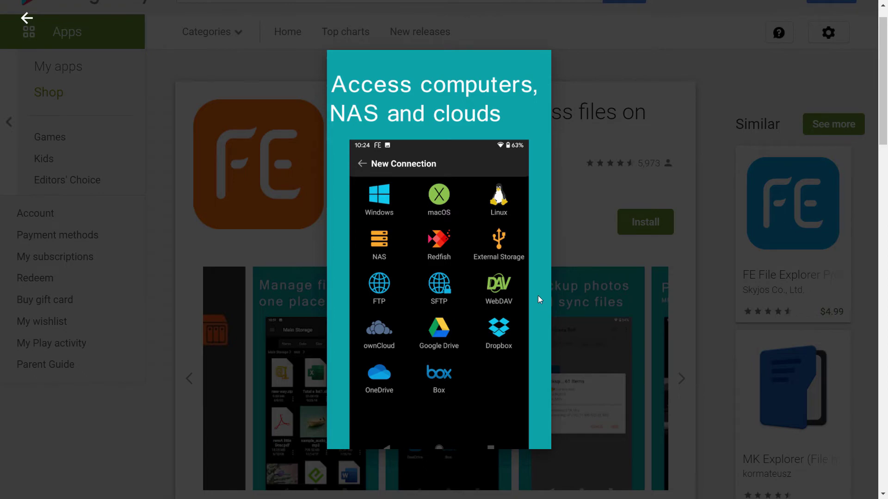
click(631, 321)
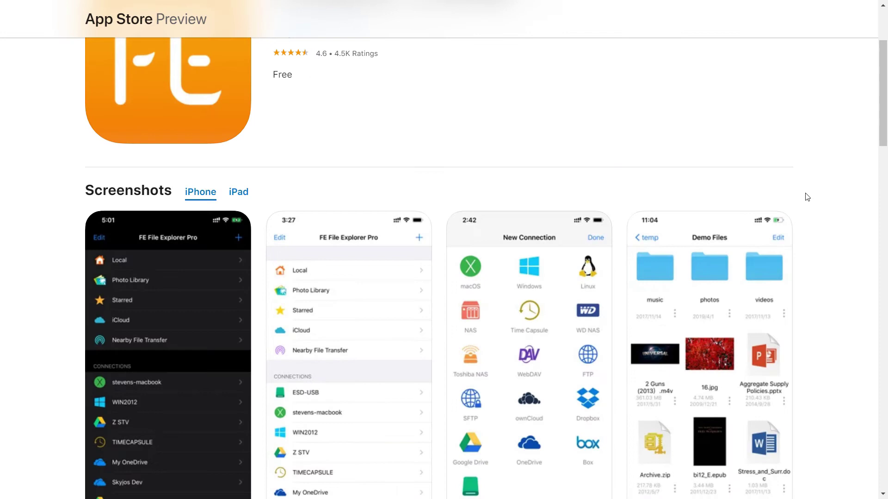
Step: Scroll the App Store listing down to its screenshots
scroll(806, 197, down, 3)
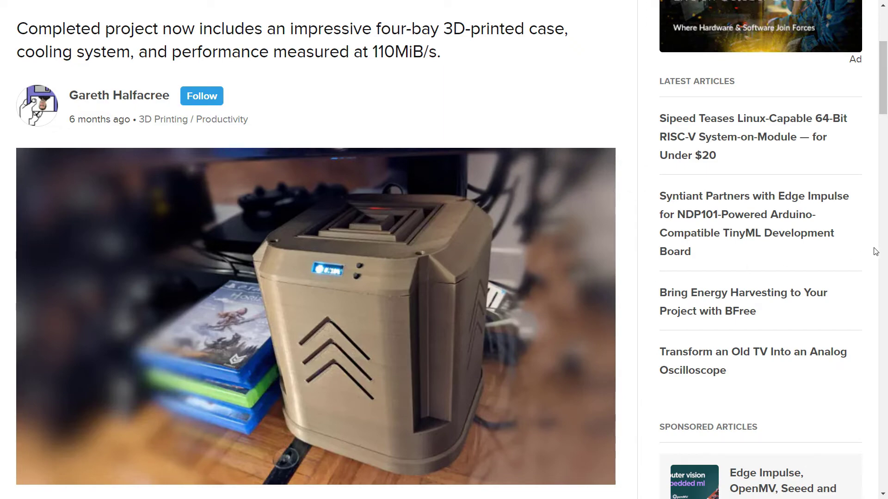
Step: Scroll past the case interior photo to the paragraph on 24W load and 6W idle draw
scroll(875, 251, down, 20)
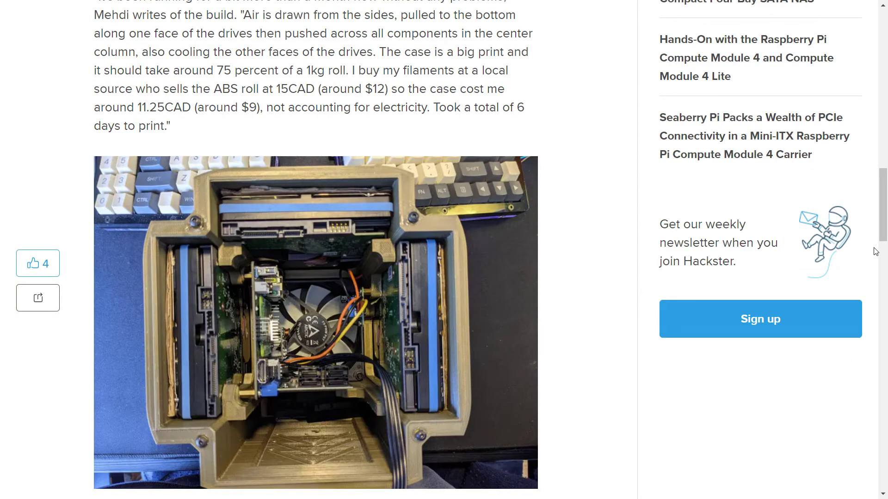
scroll(875, 252, down, 3)
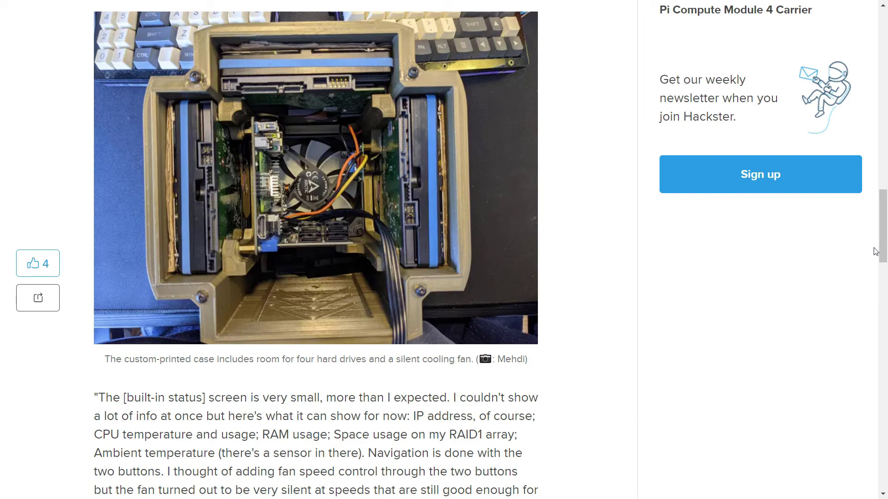
scroll(876, 250, down, 9)
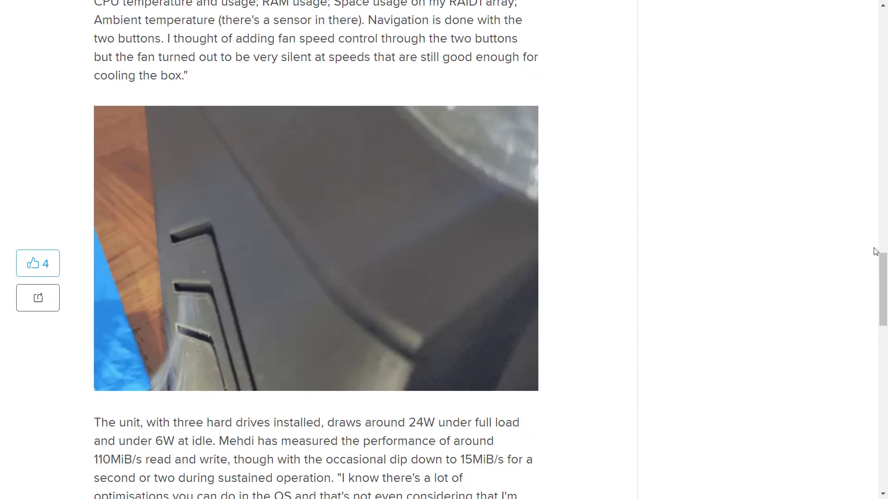